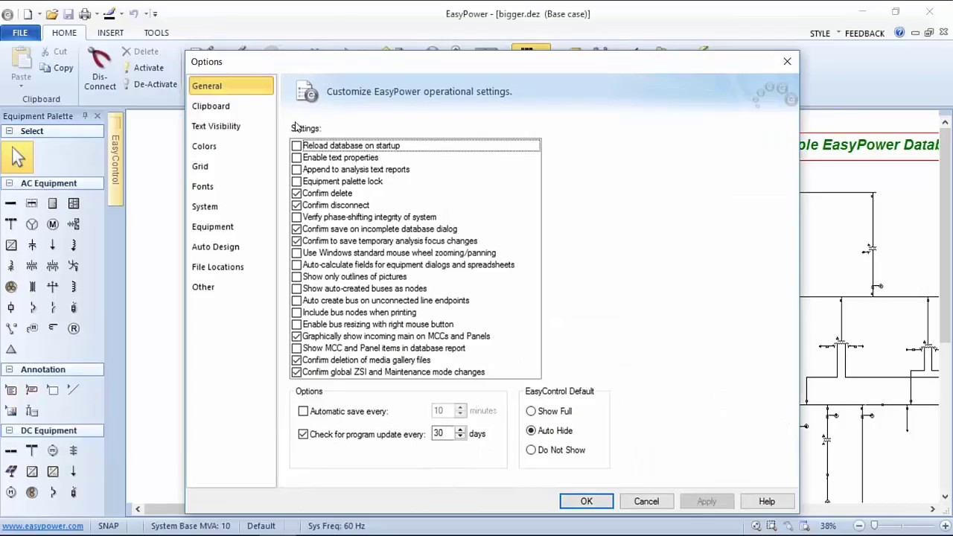
Review the system base and analysis settings, including the available ANSI/IEC symbol choices, and close the program options
left_click(209, 207)
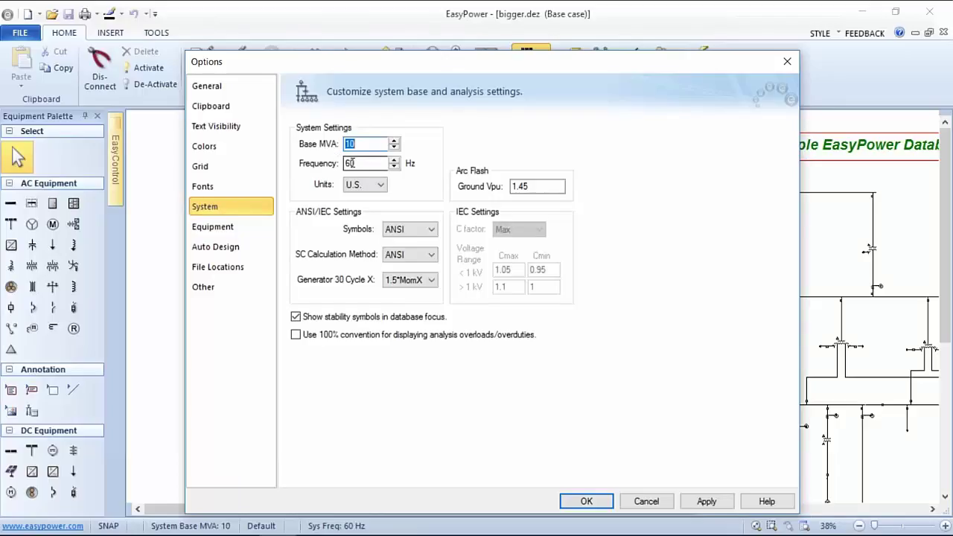
left_click(432, 230)
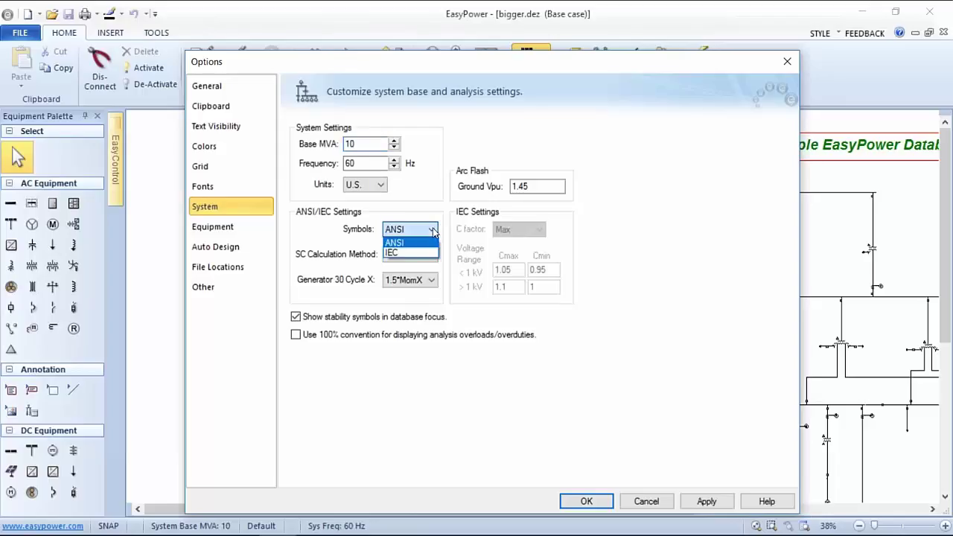
left_click(433, 230)
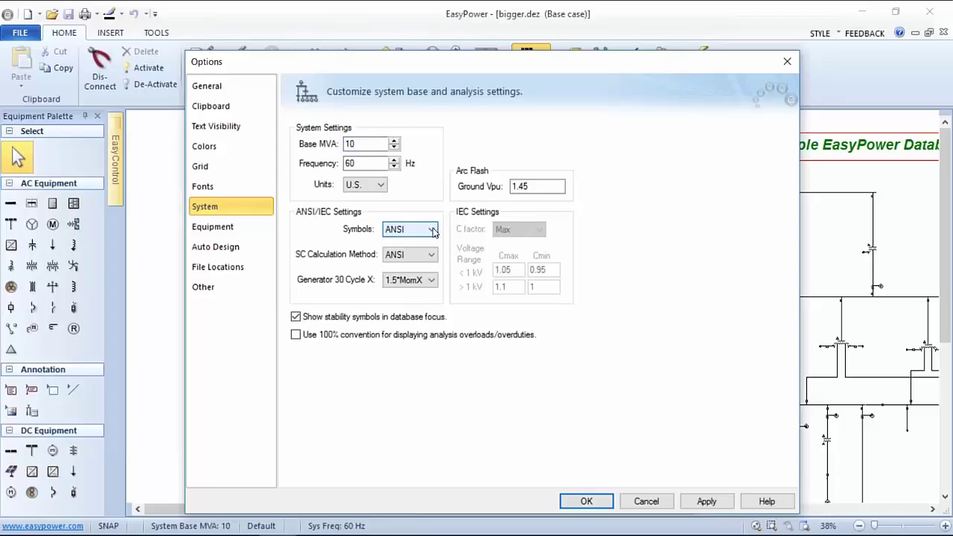
left_click(45, 97)
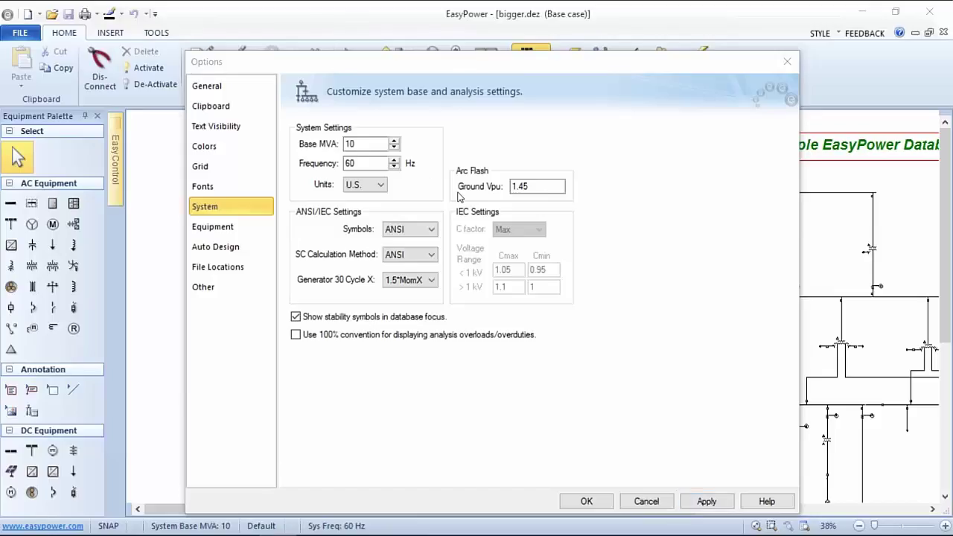
left_click(588, 502)
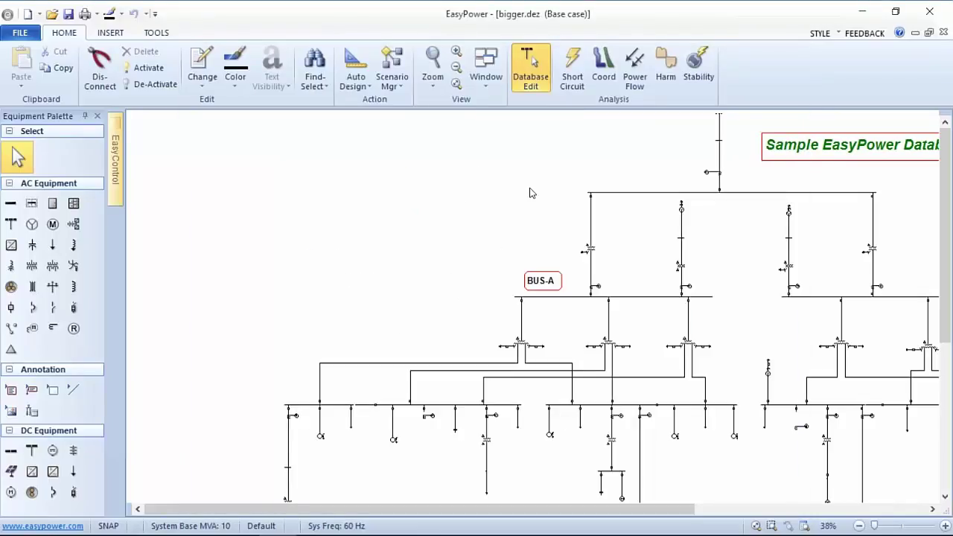
Switch from database editing to short circuit analysis and open the short circuit control options
left_click_drag(512, 193, 394, 177)
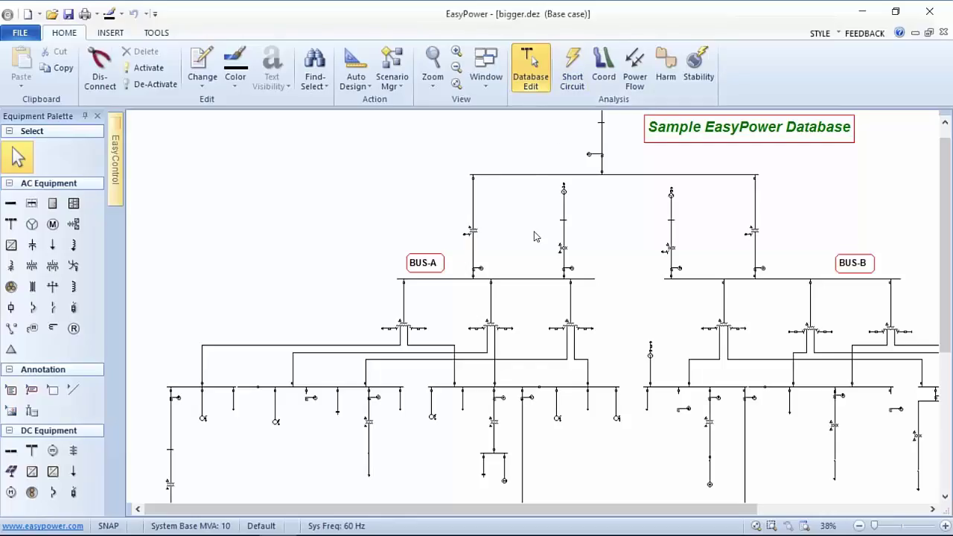
left_click(572, 64)
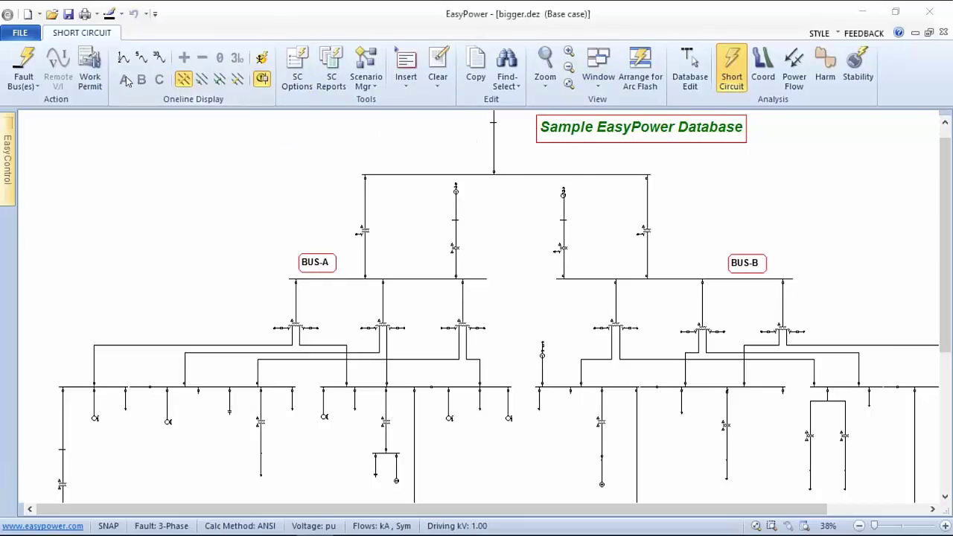
left_click(297, 65)
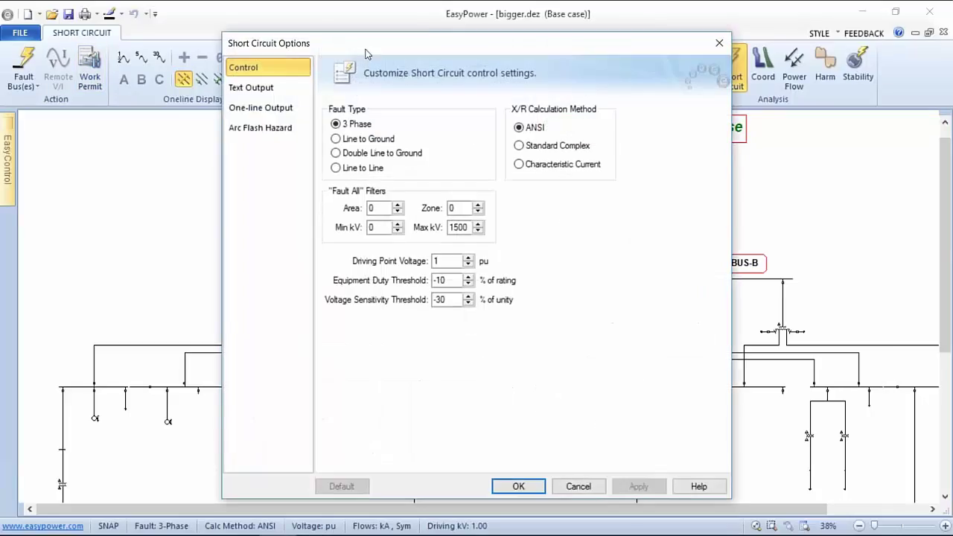
left_click_drag(365, 48, 575, 42)
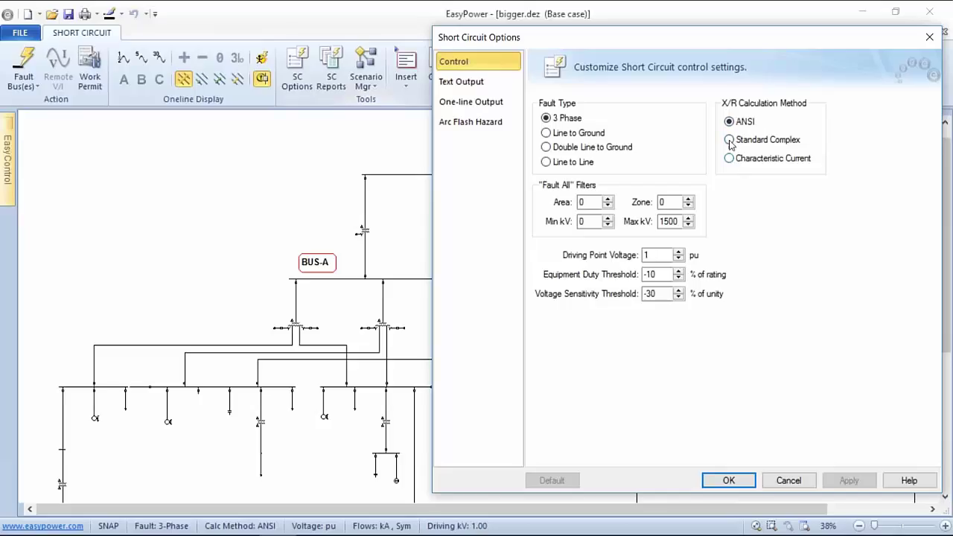
left_click_drag(686, 37, 661, 26)
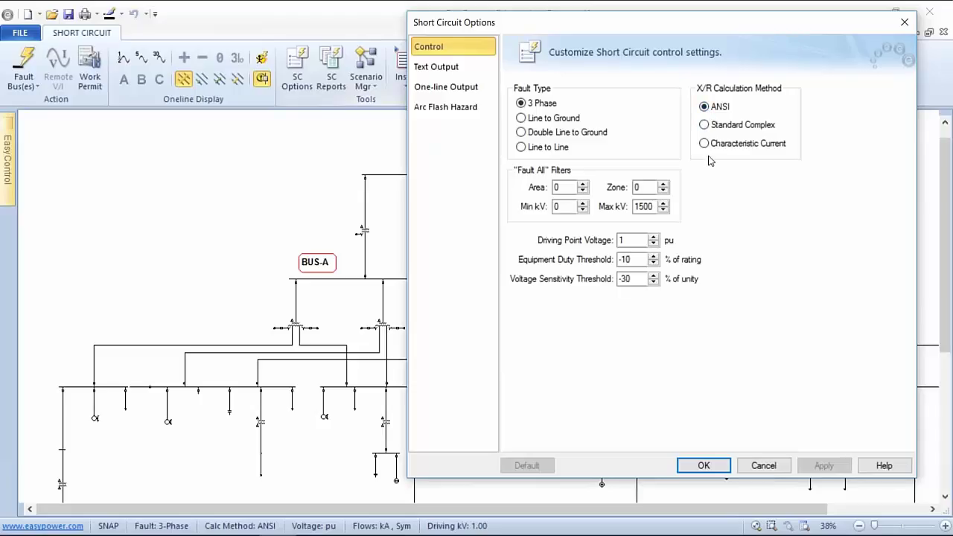
Read the help topic on the short circuit control settings through the X/R calculation types, and close the help
left_click(893, 467)
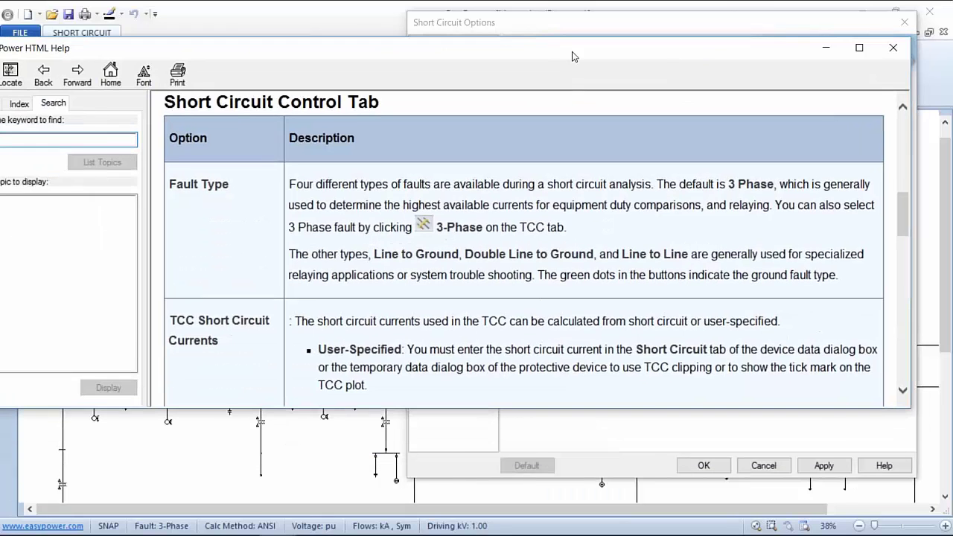
scroll(246, 178, "down", 3)
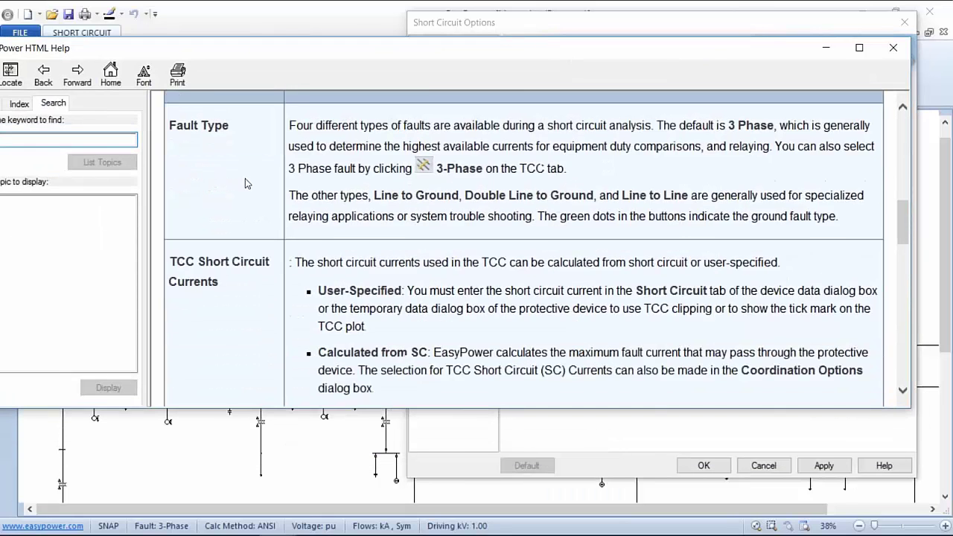
scroll(246, 182, "up", 1)
scroll(246, 182, "down", 10)
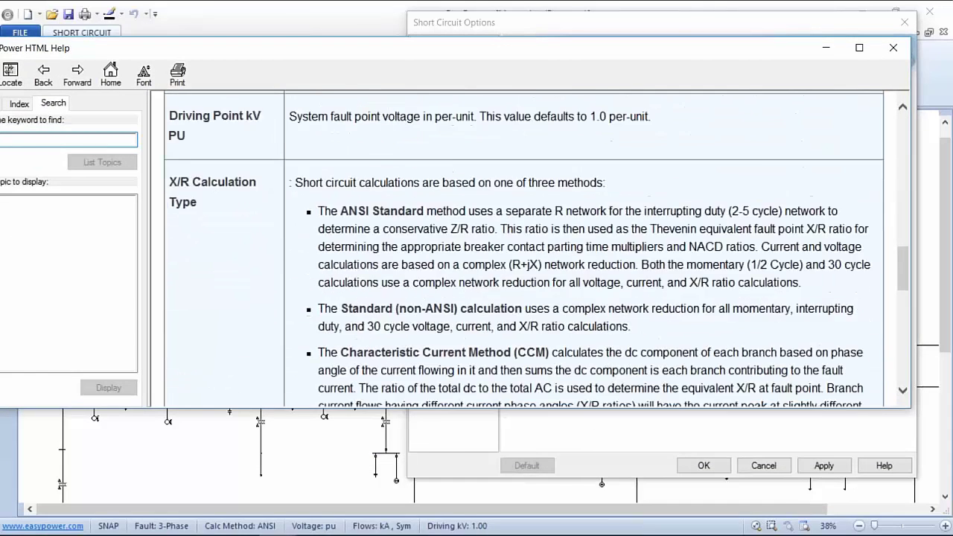
scroll(233, 148, "up", 1)
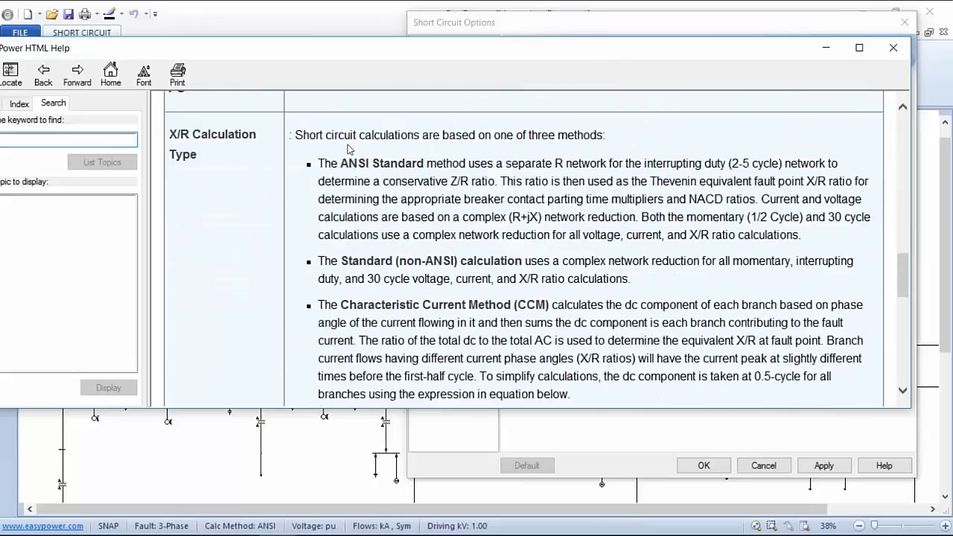
scroll(520, 295, "down", 5)
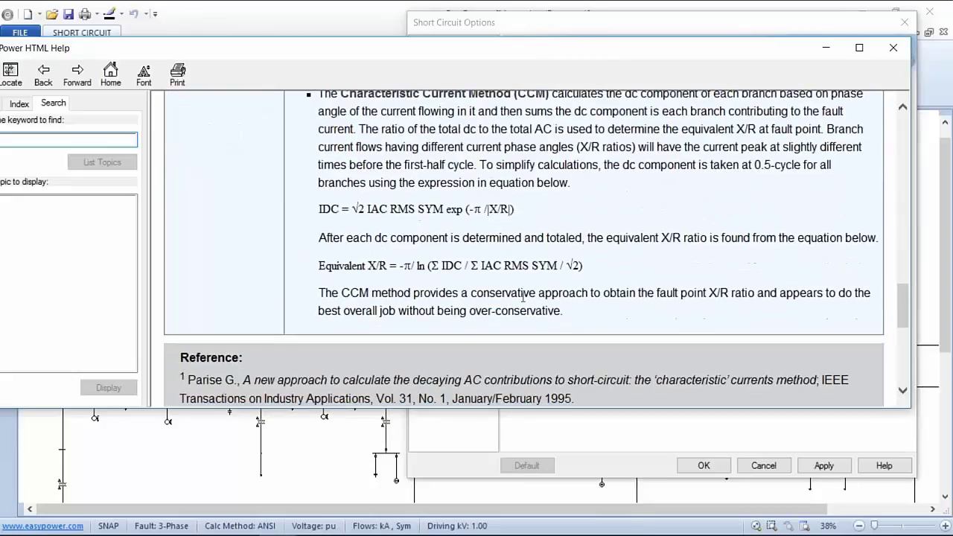
scroll(523, 298, "up", 3)
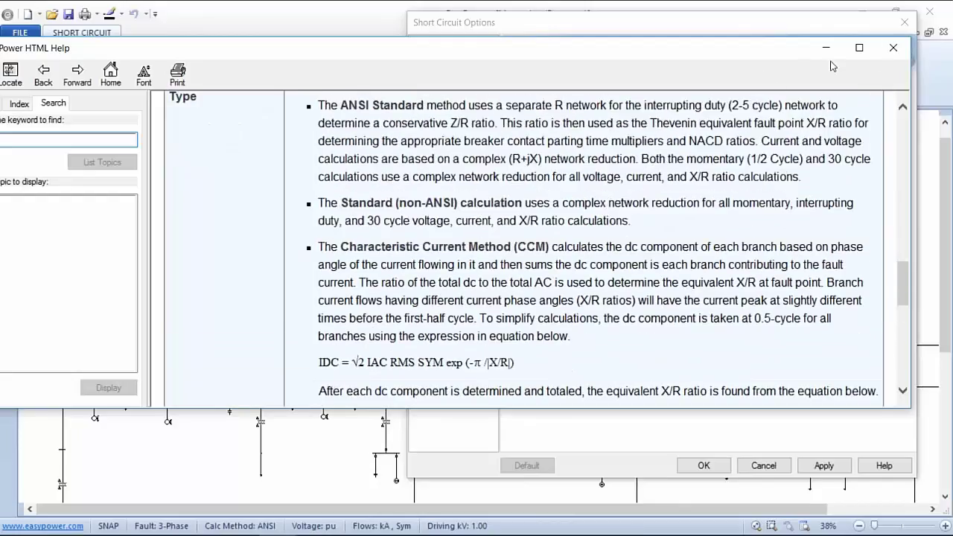
left_click(893, 47)
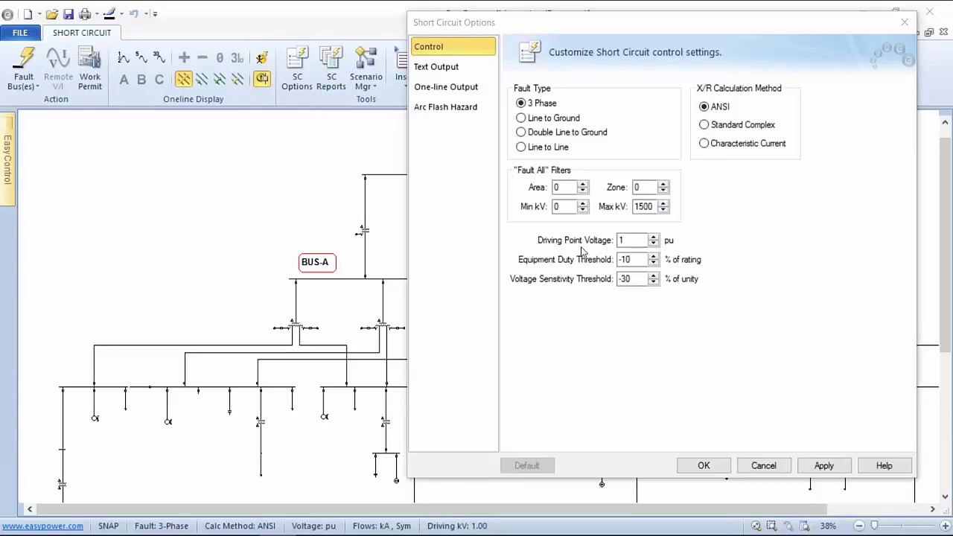
Set the minimum kV of the "Fault All" filters to 0.5 and accept the short circuit options
left_click(564, 186)
key("Tab")
left_click(505, 211)
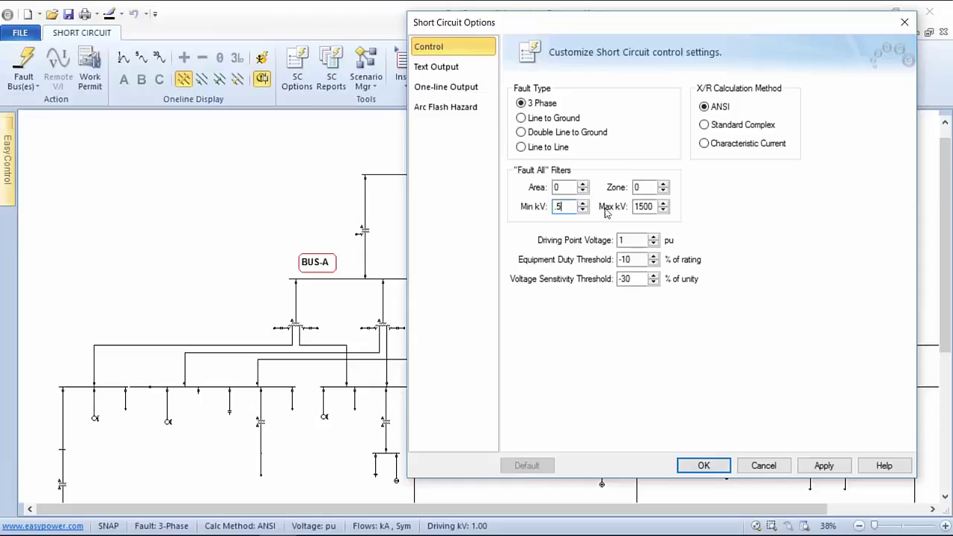
left_click(842, 472)
left_click(703, 466)
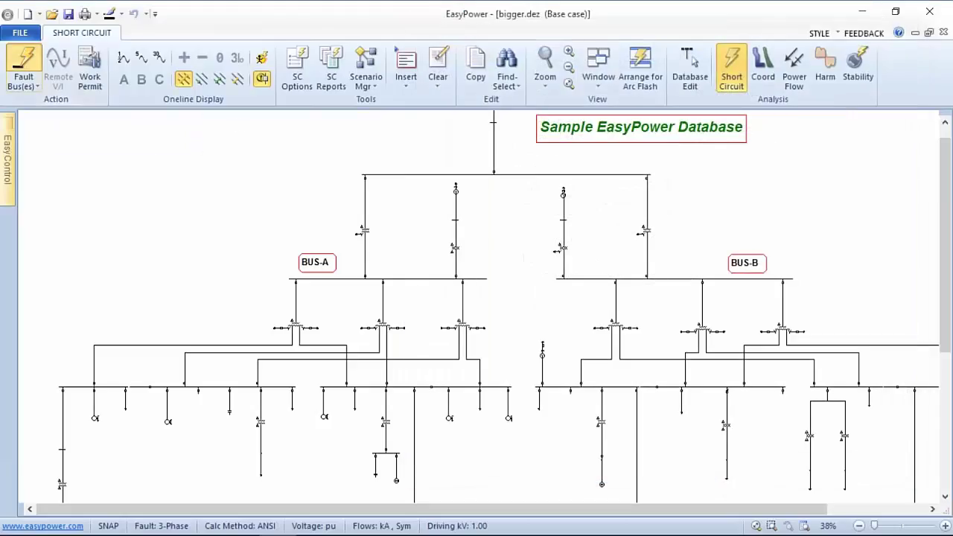
Fault all buses that pass the filter and examine the fault currents on the one-line around BUS-A and the buses below
left_click(30, 83)
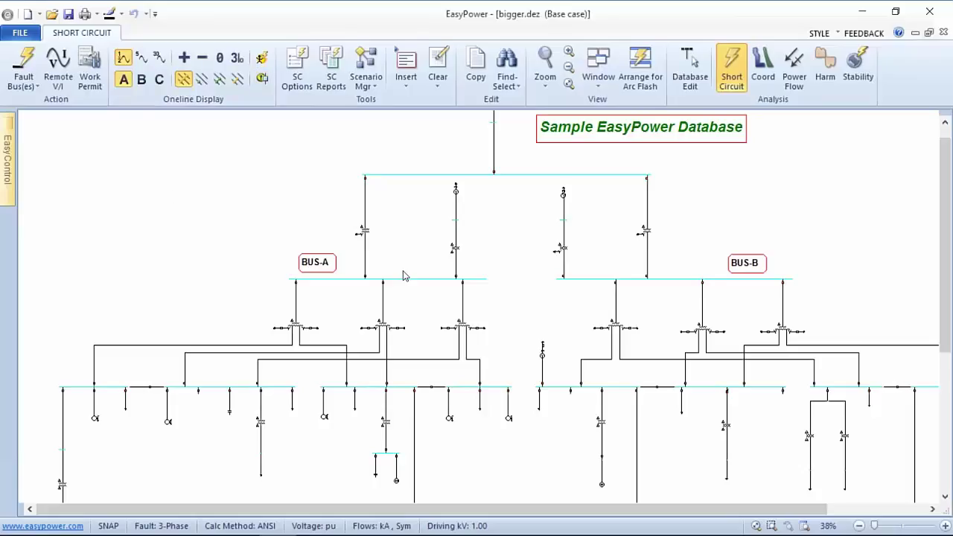
scroll(599, 334, "up", 1)
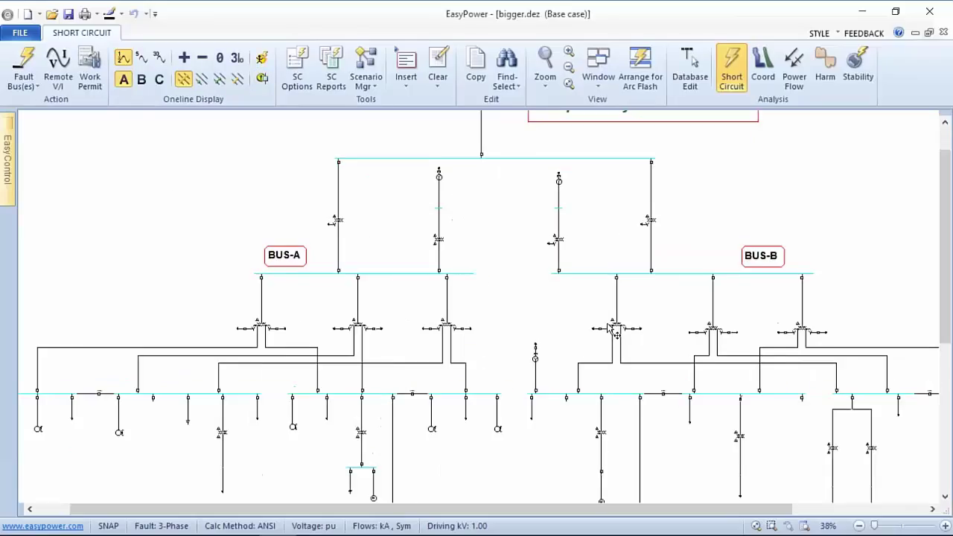
scroll(599, 333, "up", 2)
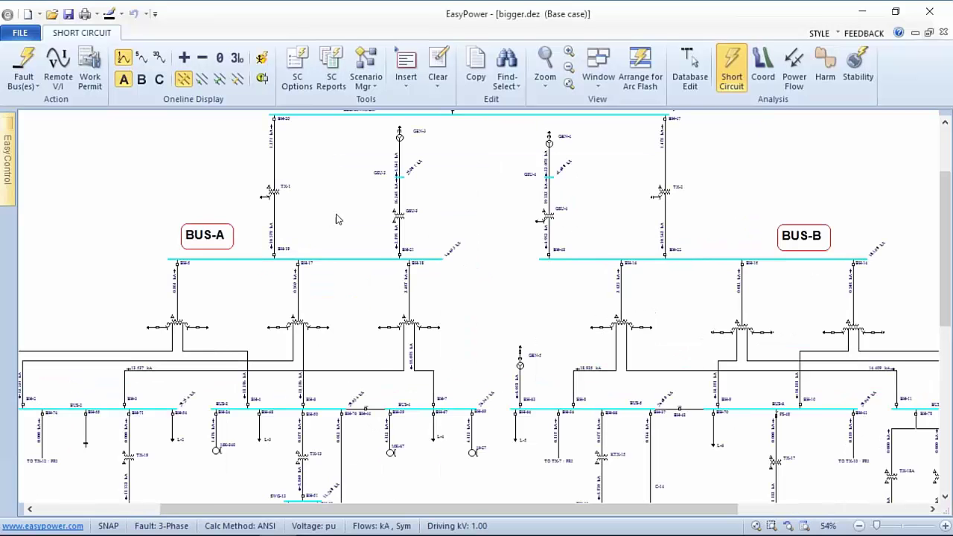
scroll(439, 297, "up", 2)
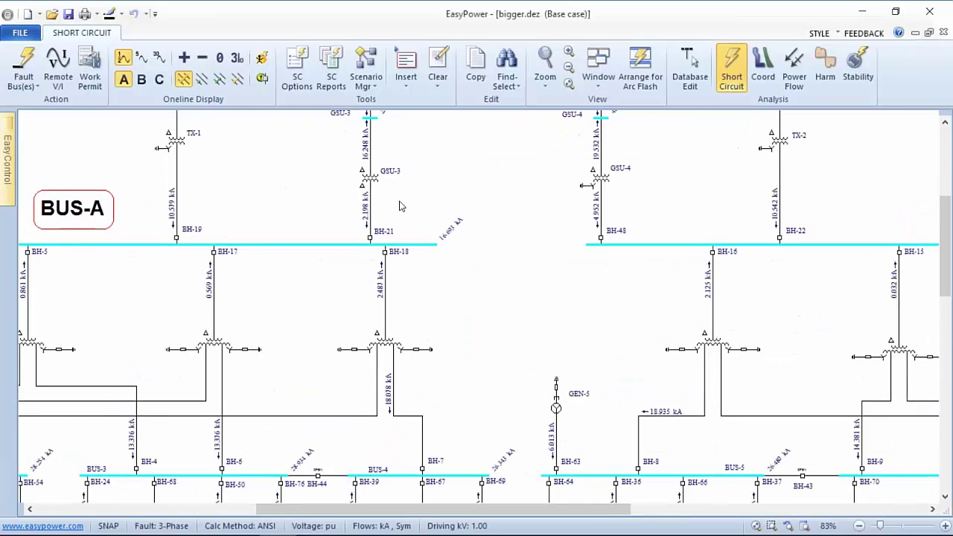
left_click_drag(398, 206, 421, 285)
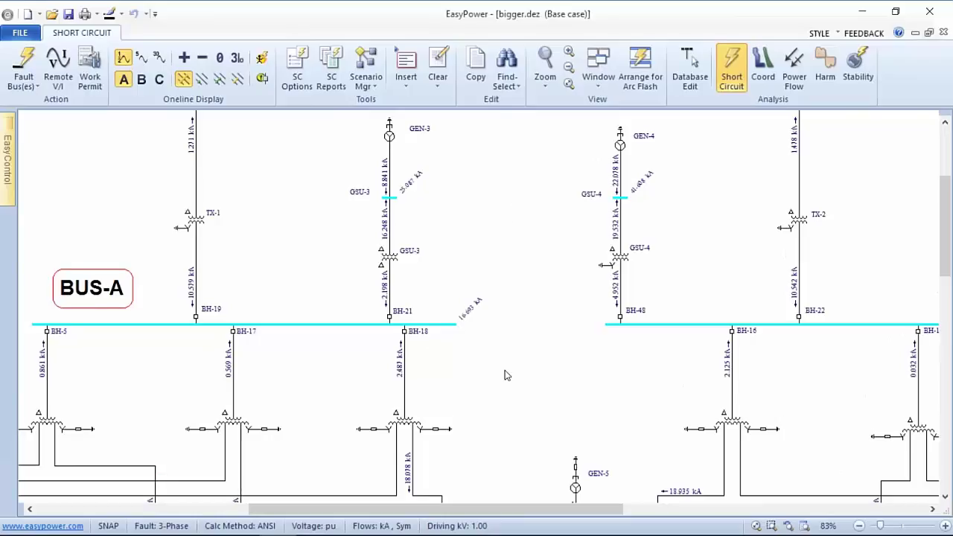
left_click_drag(505, 370, 550, 228)
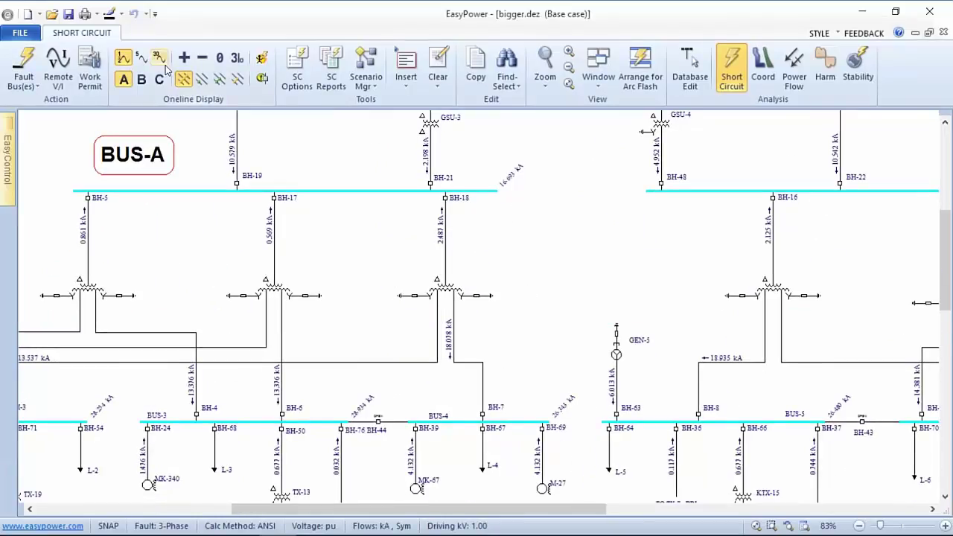
Set the minimum kV of the "Fault All" filters back to 0 and apply the change
left_click(296, 77)
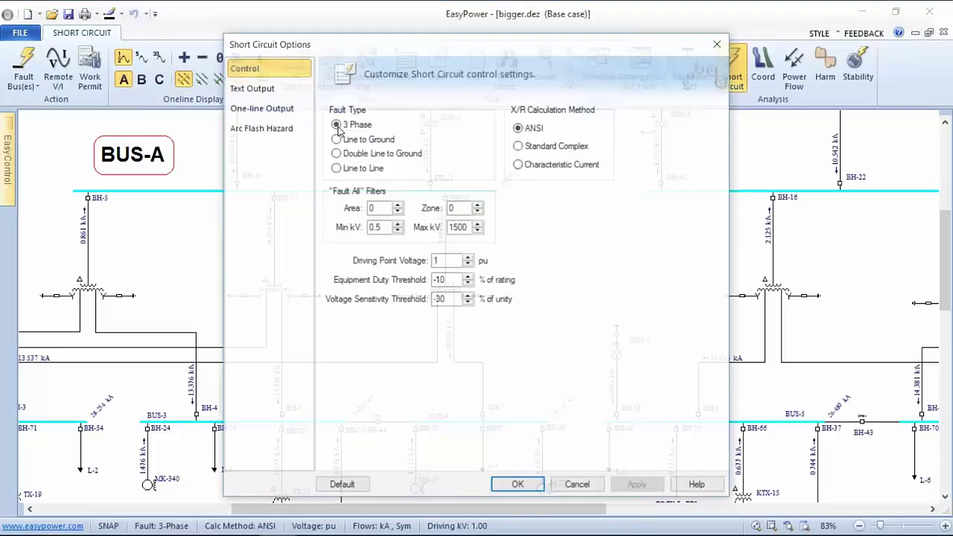
left_click(378, 228)
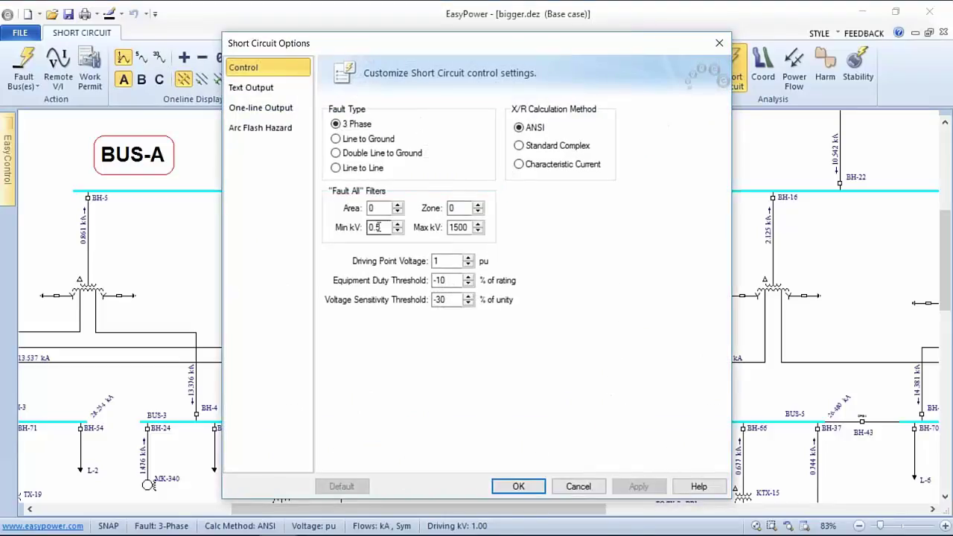
left_click_drag(383, 227, 325, 228)
type("0")
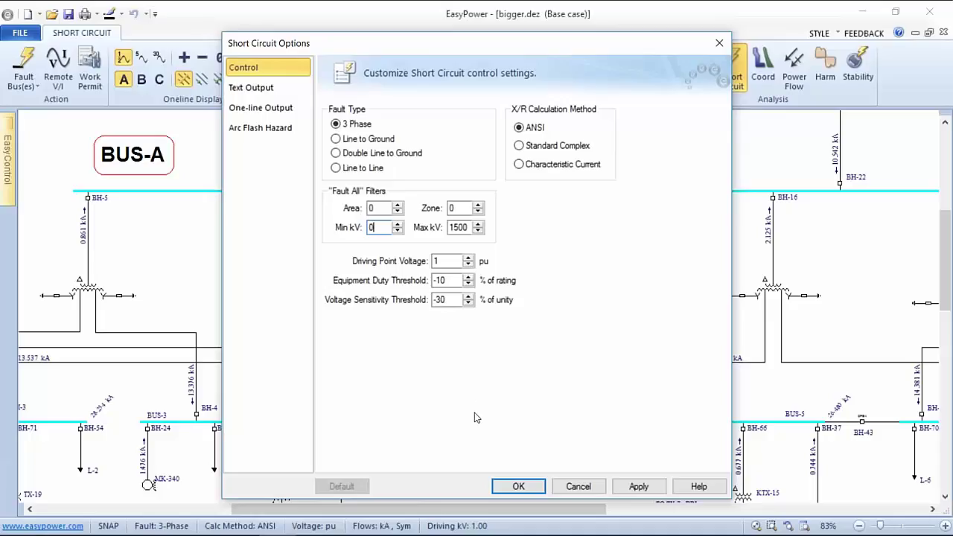
left_click(627, 486)
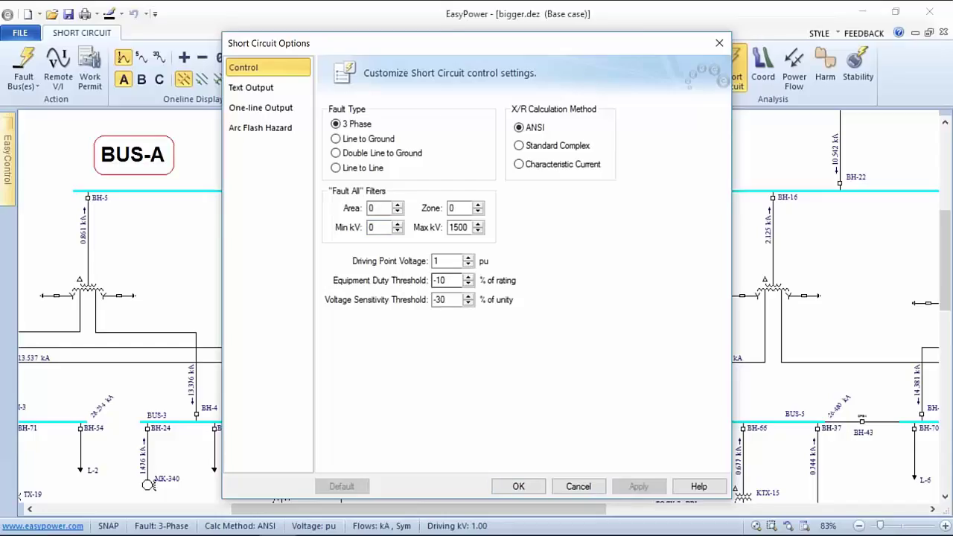
Enable the HV & LV momentary (1/2 cycle), HV & LV interrupting (5 cycle) and equipment duty reports in the short circuit text output
left_click_drag(436, 41, 547, 34)
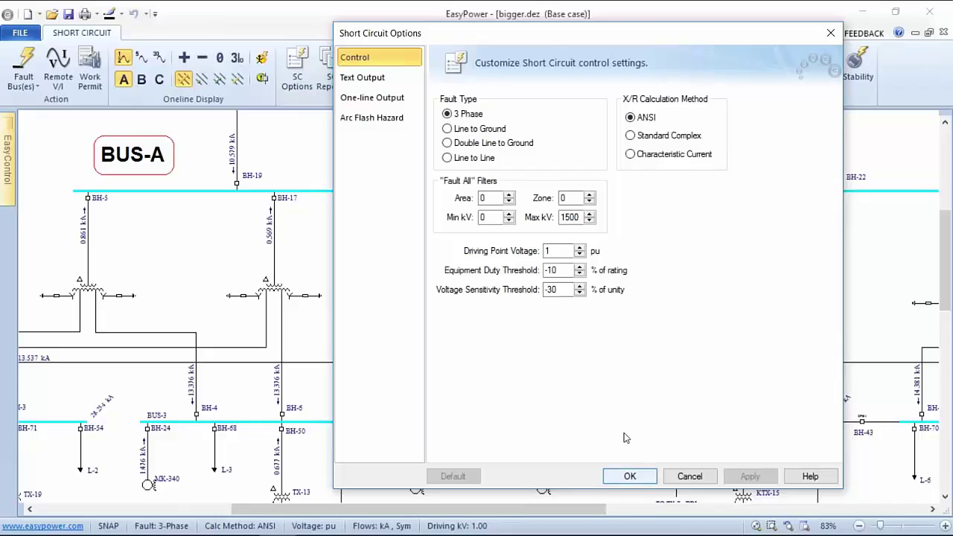
left_click(363, 79)
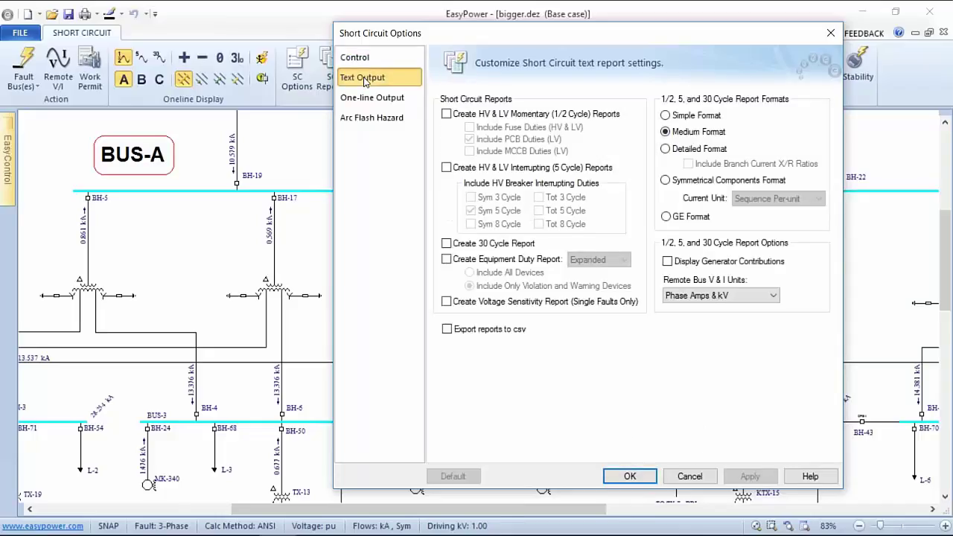
mouse_move(428, 37)
left_mouse_down()
mouse_move(472, 120)
mouse_move(417, 34)
left_mouse_up()
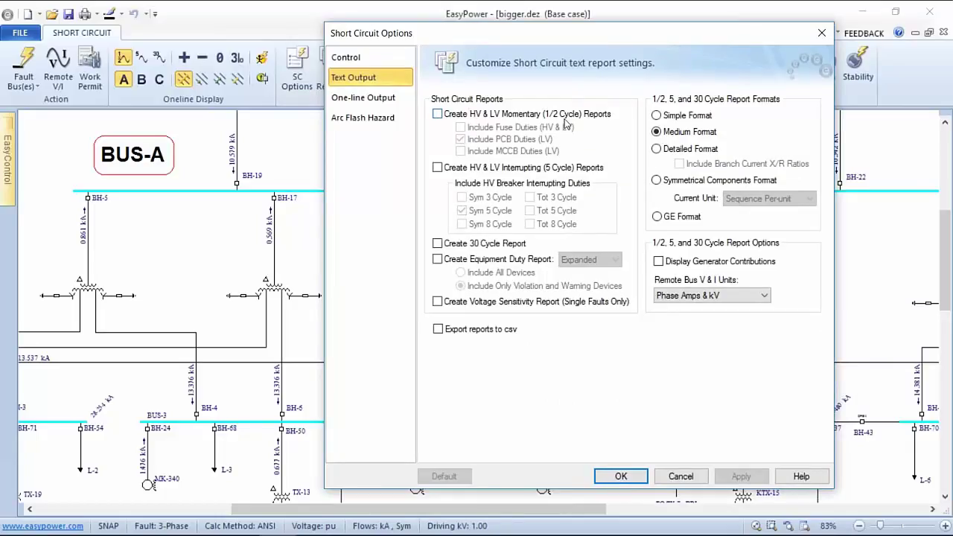
left_click(437, 114)
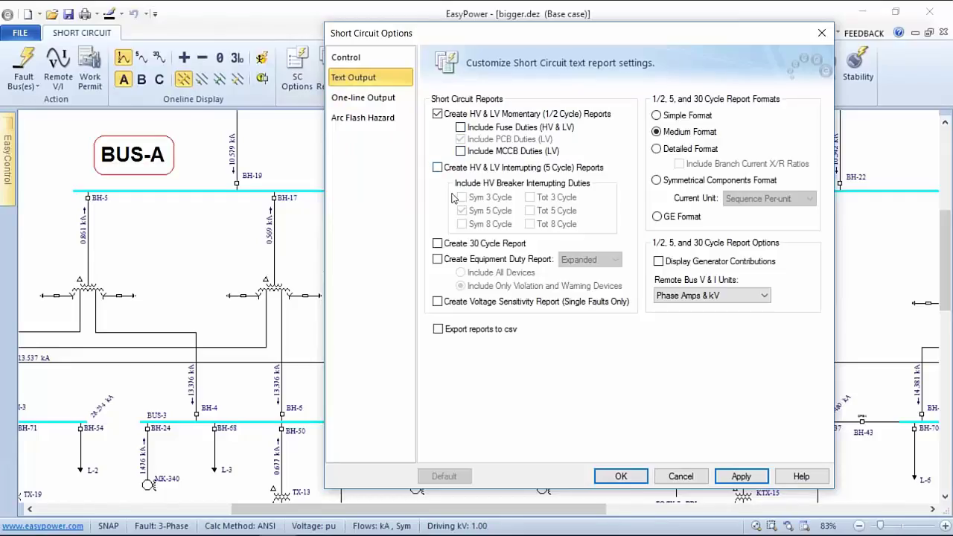
left_click(437, 167)
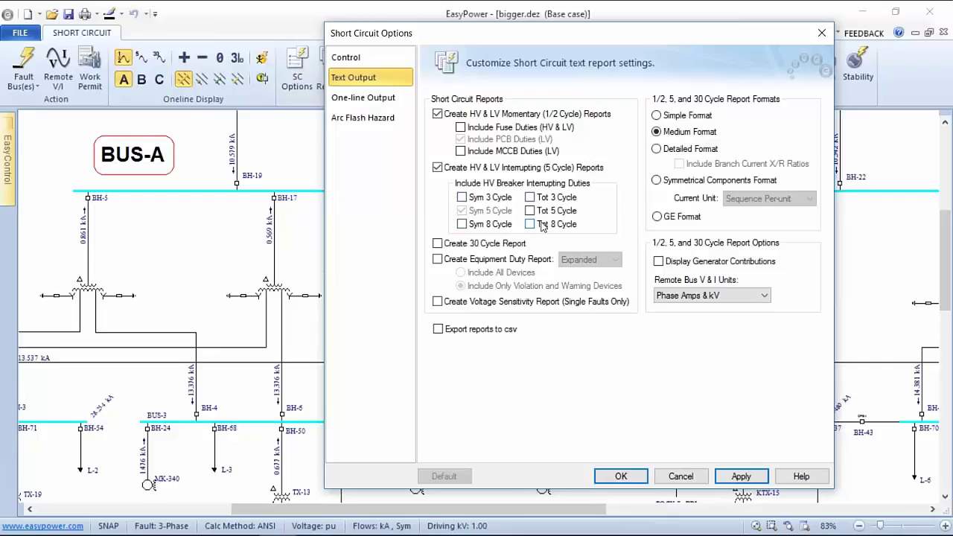
left_click(437, 259)
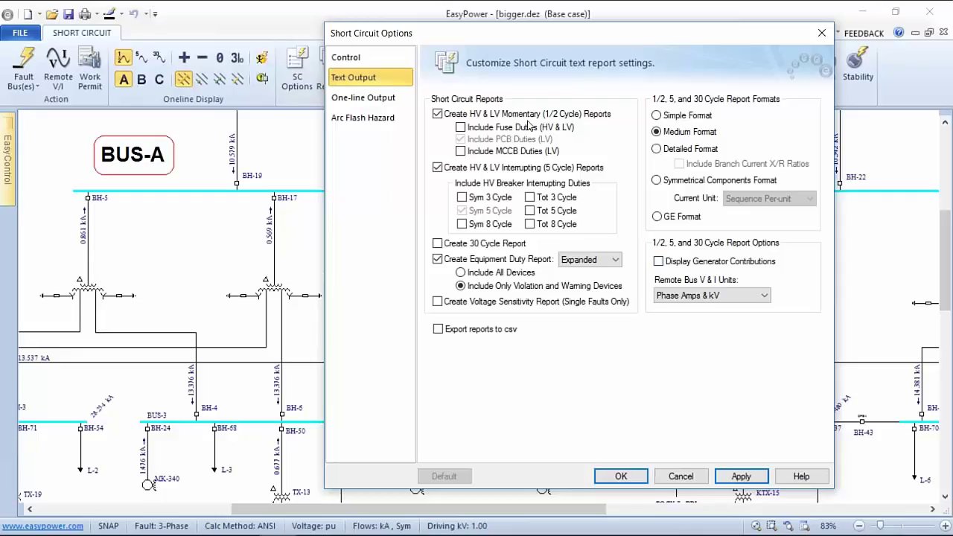
Review the one-line output choices for fault current type and unit, remote bus voltage unit and vector coordinates
left_click(376, 102)
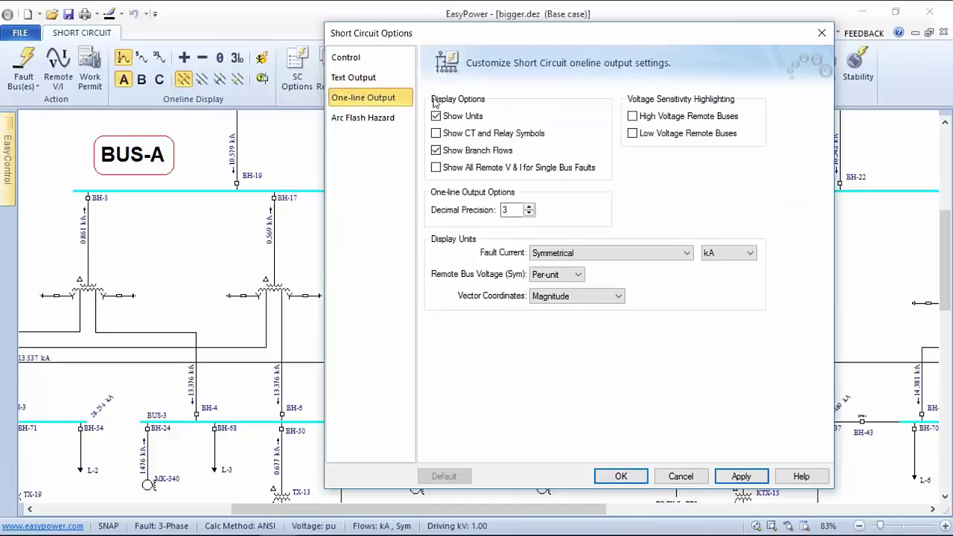
left_click(688, 254)
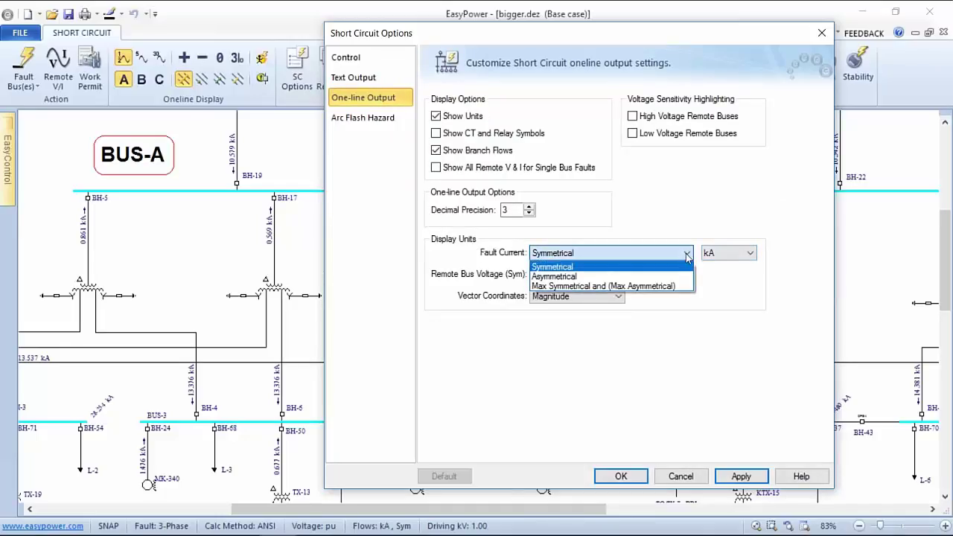
left_click(569, 270)
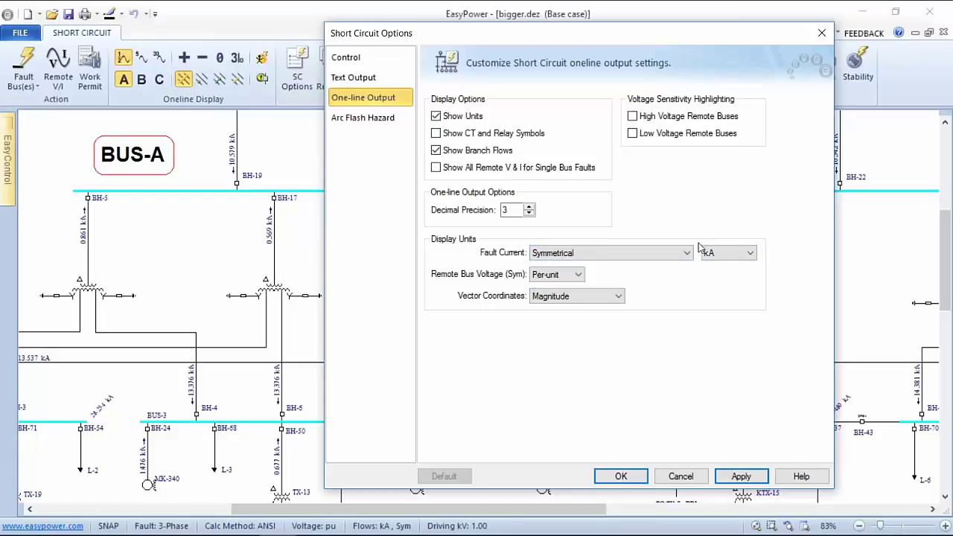
left_click(746, 254)
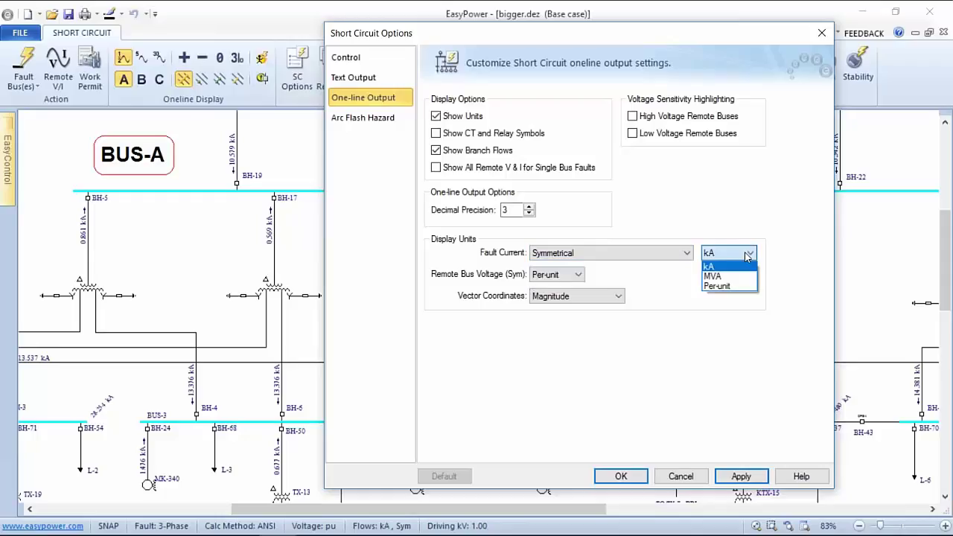
left_click(748, 255)
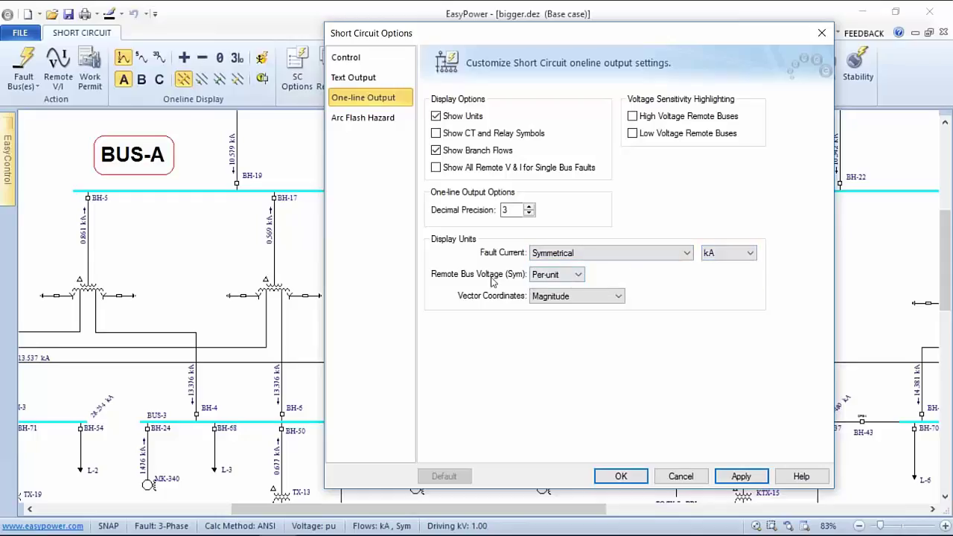
left_click(567, 276)
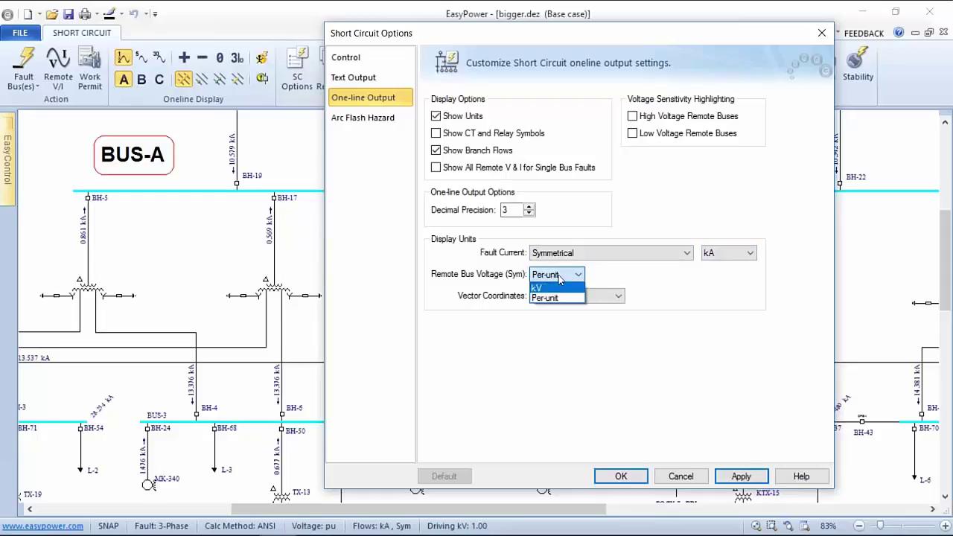
left_click(565, 276)
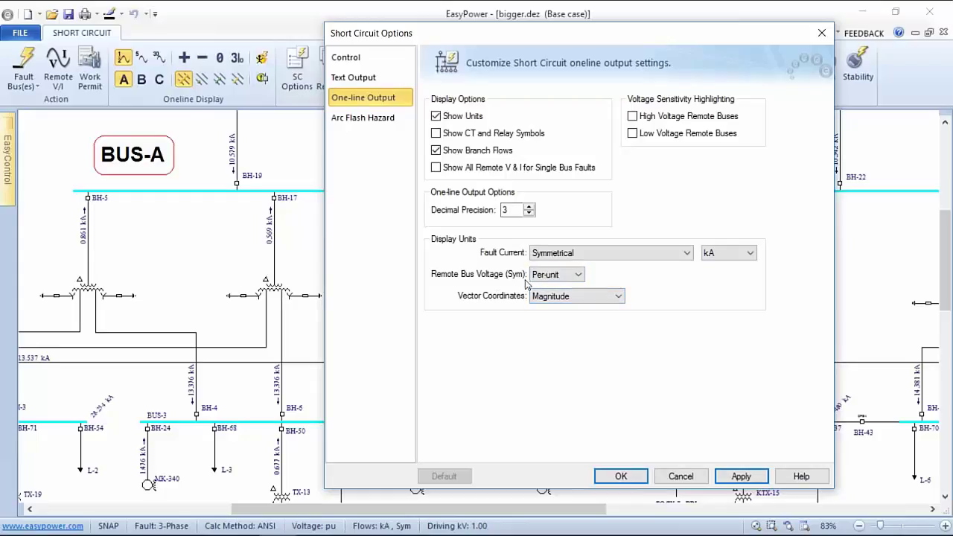
left_click(619, 297)
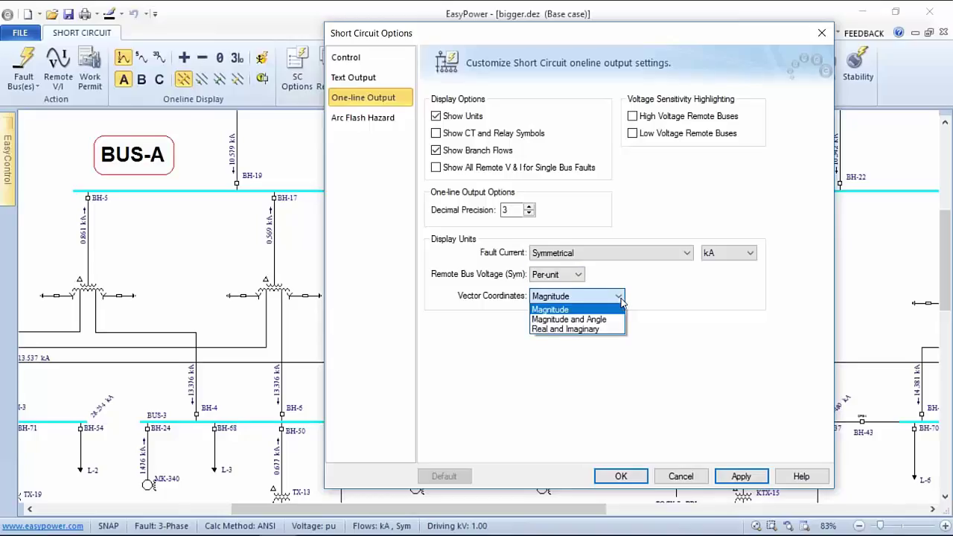
left_click(621, 298)
left_click(620, 298)
left_click(621, 298)
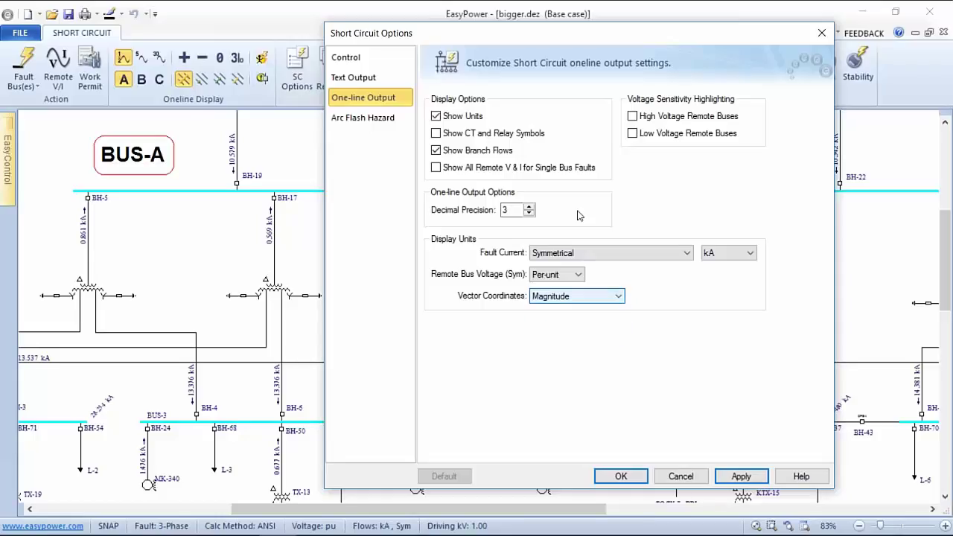
Apply and accept the short circuit options, and move the restored one-line window higher in the workspace
left_click(738, 476)
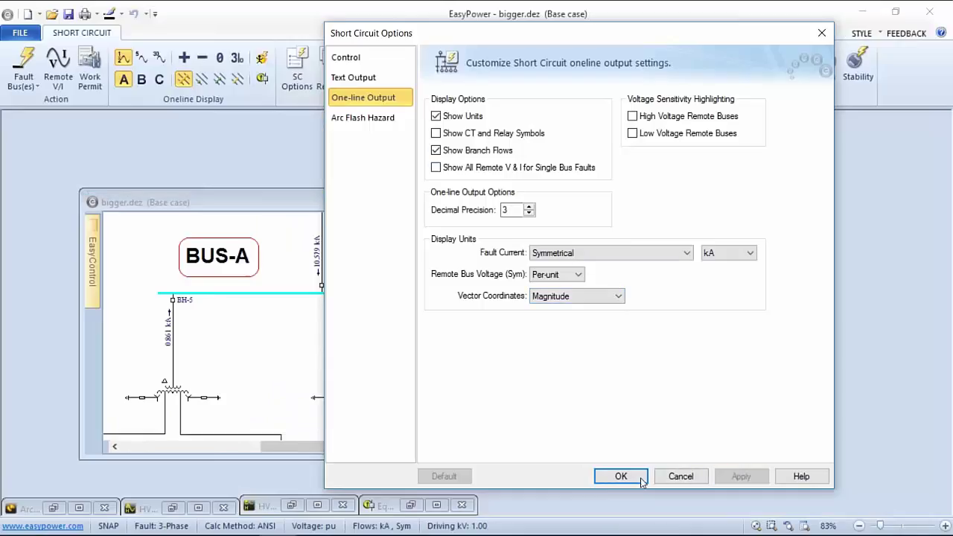
left_click(613, 474)
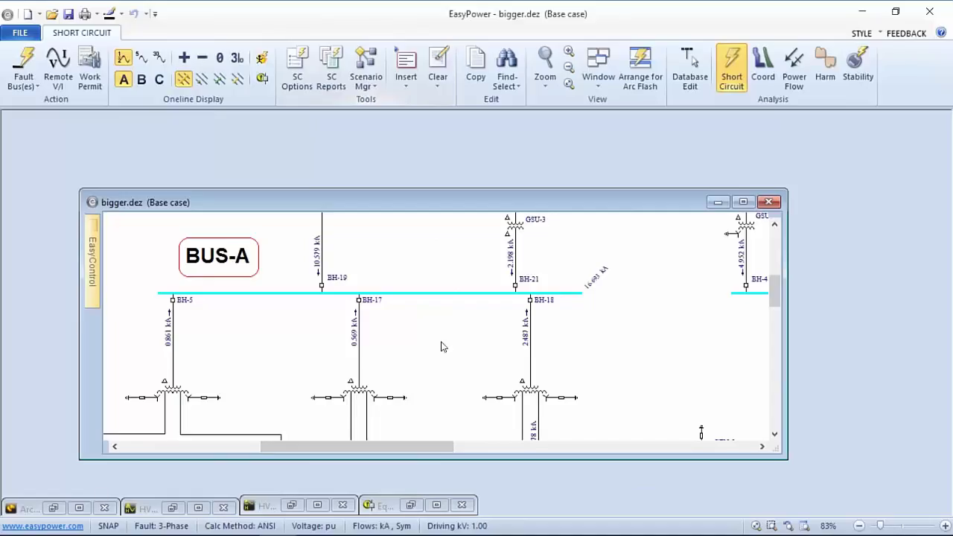
left_click_drag(432, 203, 449, 148)
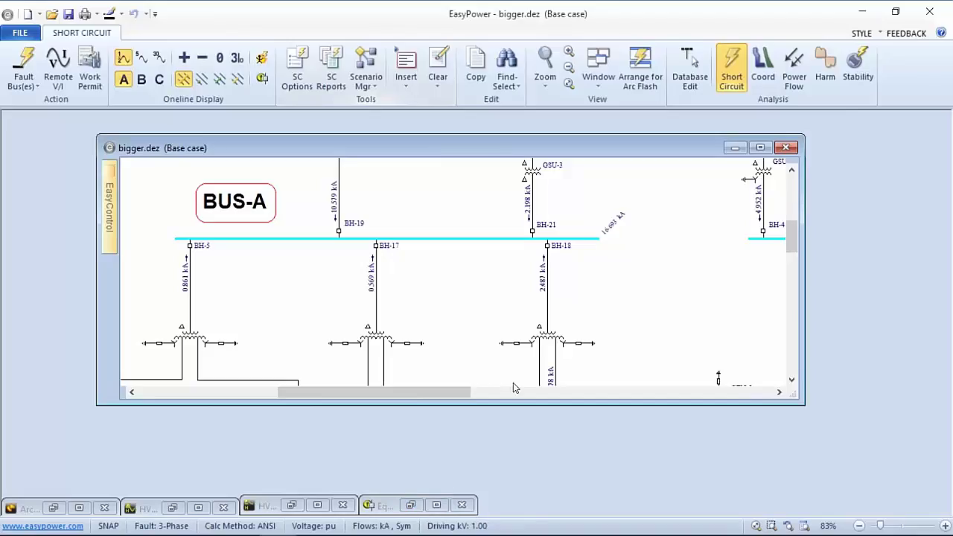
Check the list of open report windows and the short circuit text report settings without changing anything
left_click(600, 82)
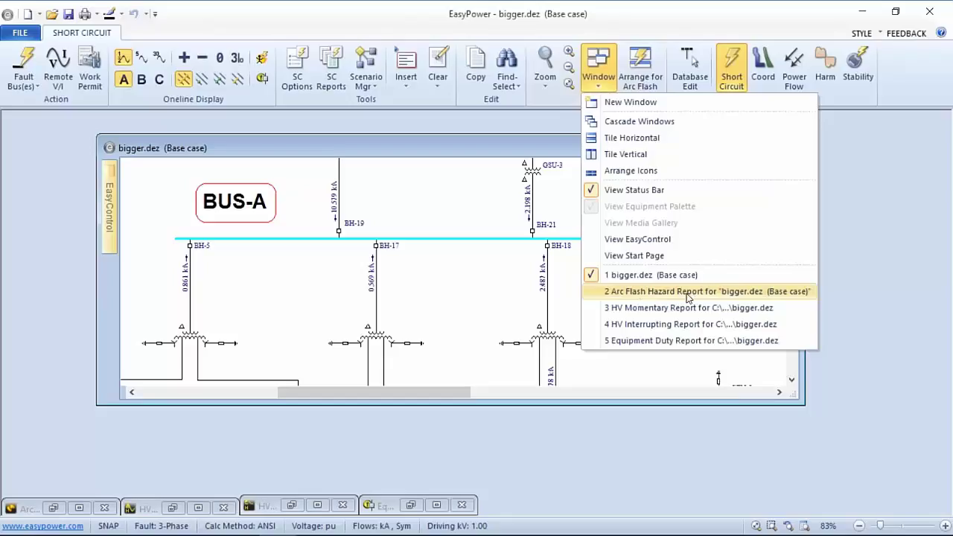
left_click(498, 122)
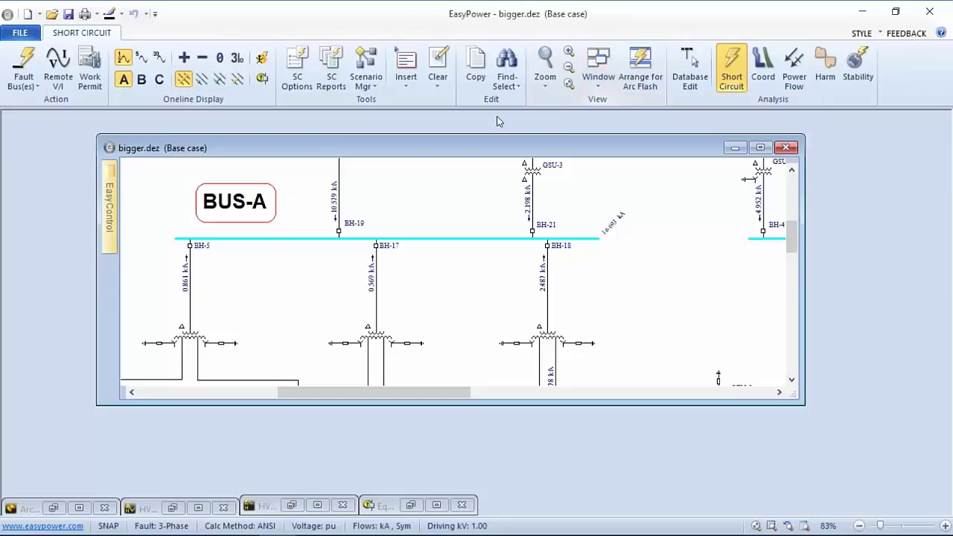
left_click(332, 63)
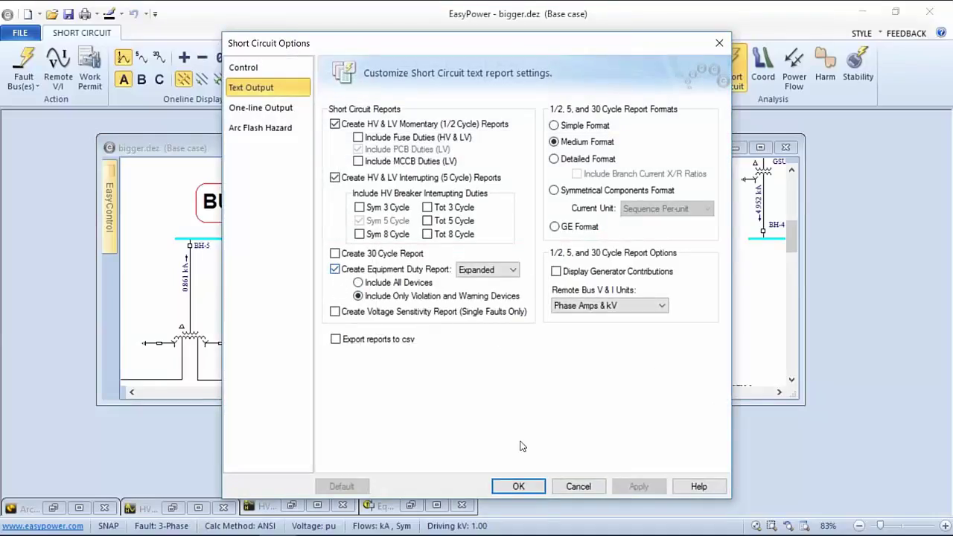
left_click(570, 482)
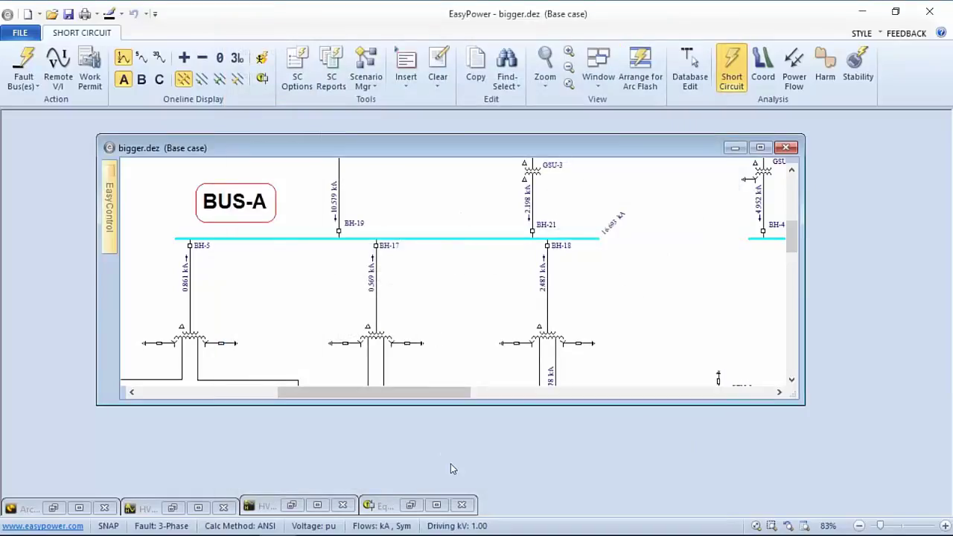
Close the Equipment Duty Report and disable the momentary, interrupting and equipment duty reports in the short circuit text output
left_click(461, 505)
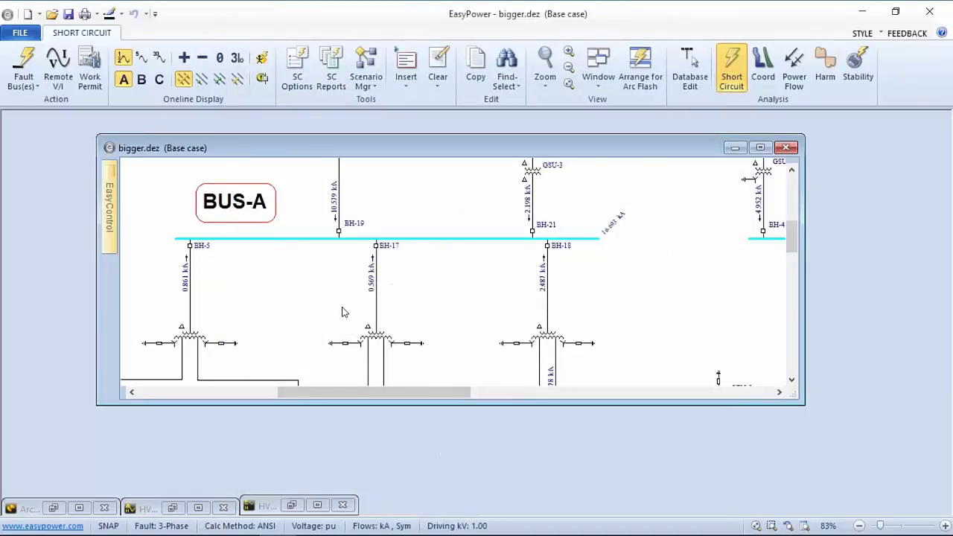
left_click(297, 68)
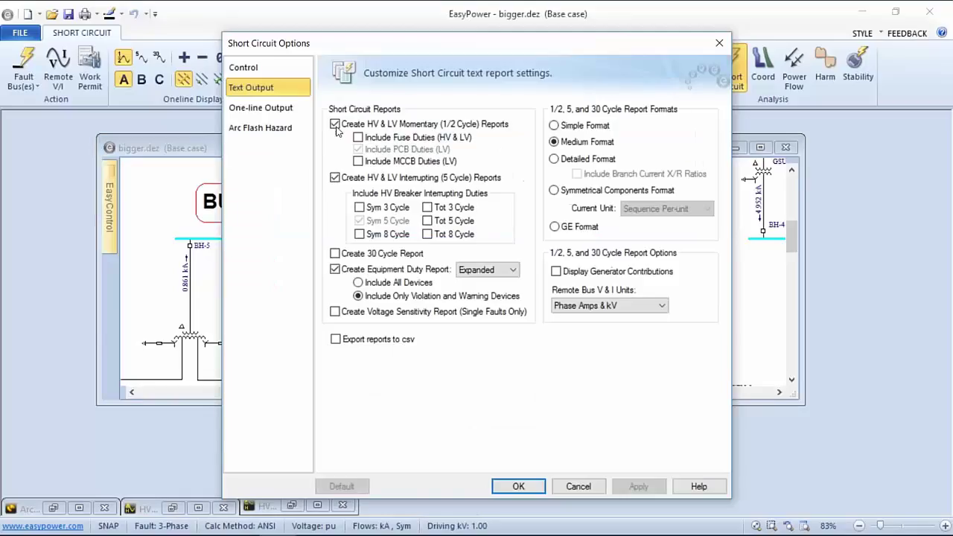
left_click(334, 124)
left_click(334, 177)
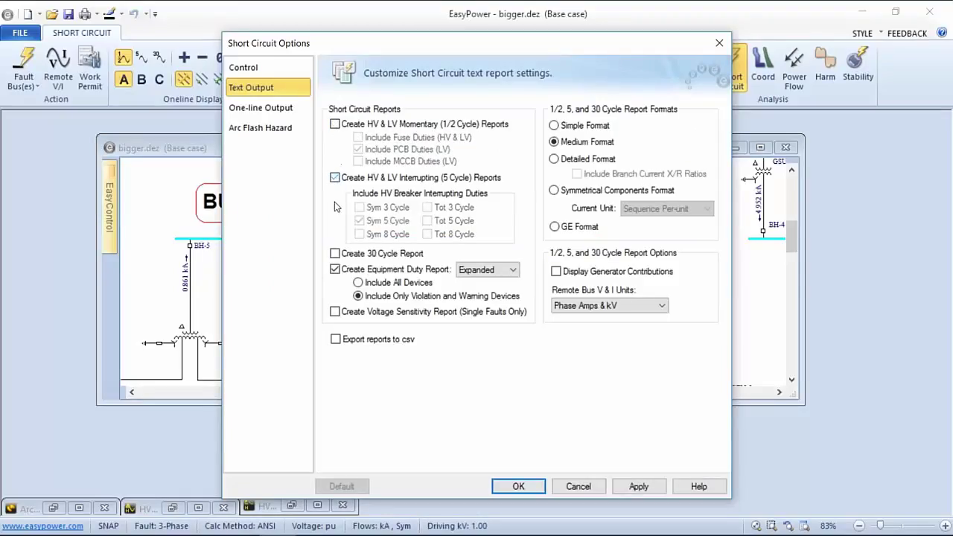
left_click(334, 269)
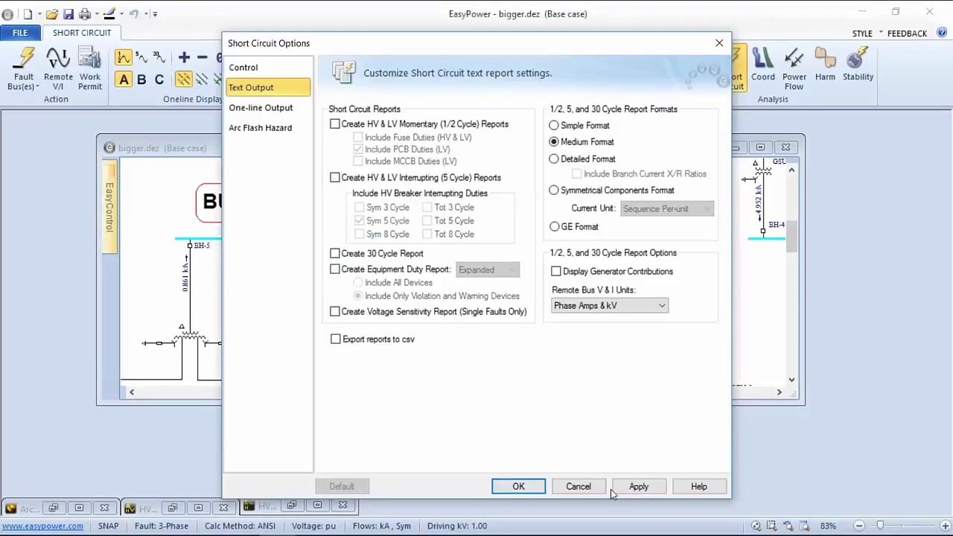
left_click(639, 486)
left_click(518, 486)
Close the remaining report windows and maximize the one-line window to show BUS-A up close
left_click(105, 507)
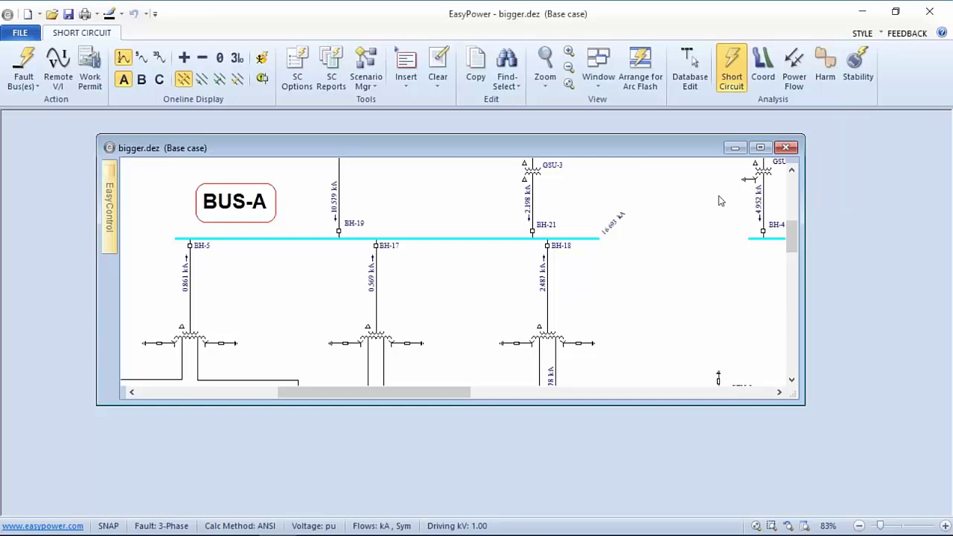
left_click(760, 147)
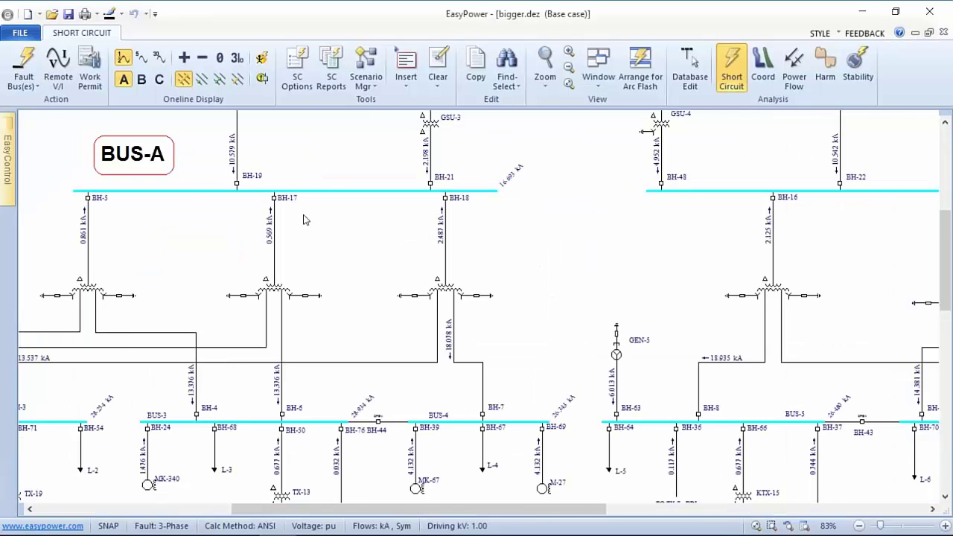
scroll(303, 220, "up", 4)
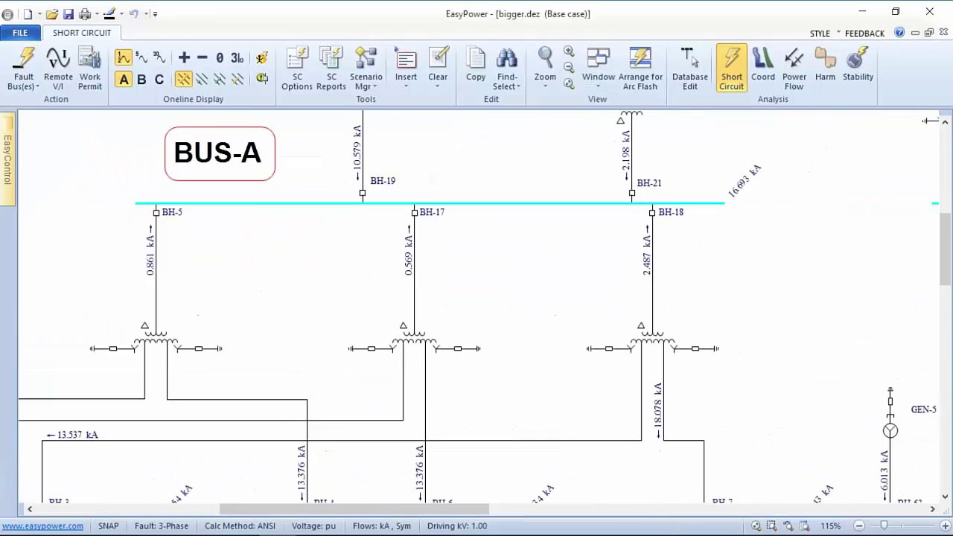
left_click_drag(929, 119, 933, 196)
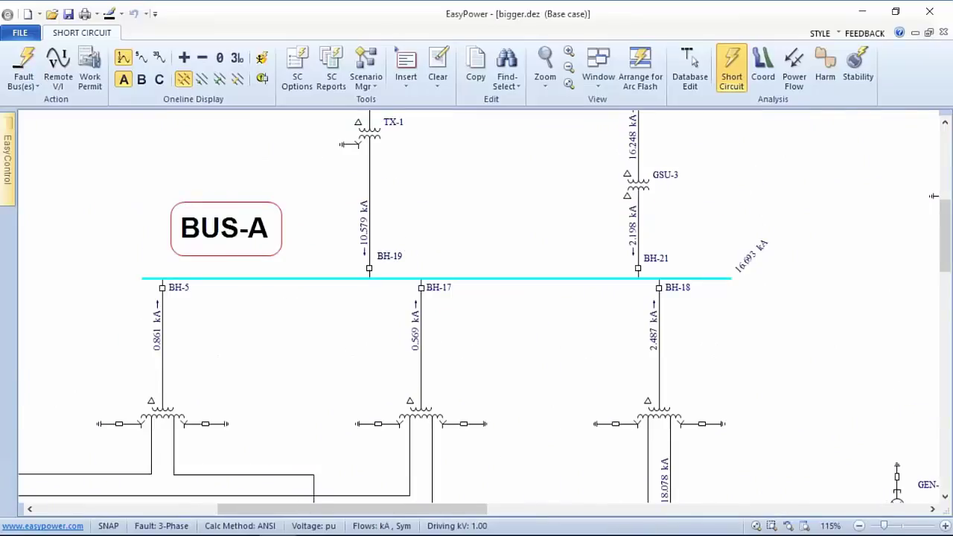
scroll(408, 216, "up", 1)
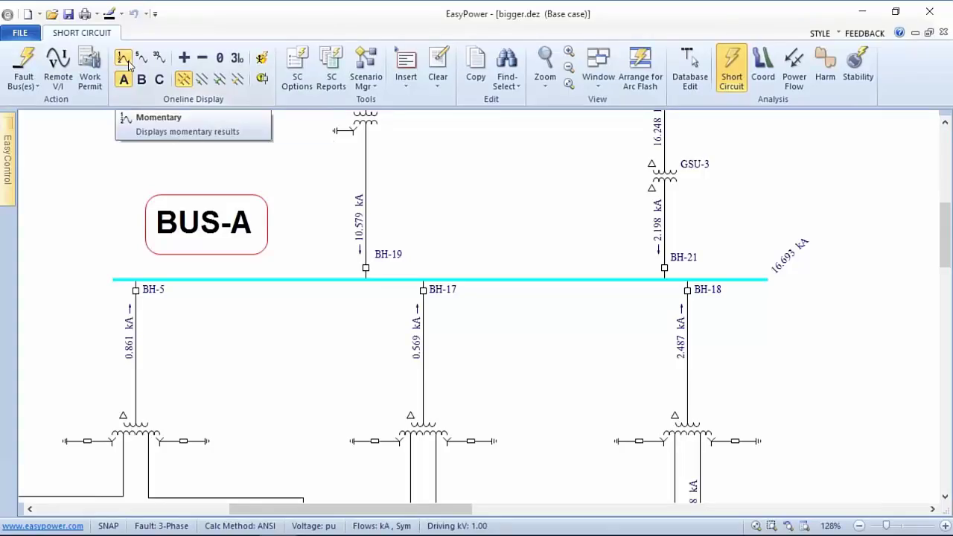
Display the B-phase and C-phase results alongside A-phase on the one-line, and hide both again
left_click(184, 81)
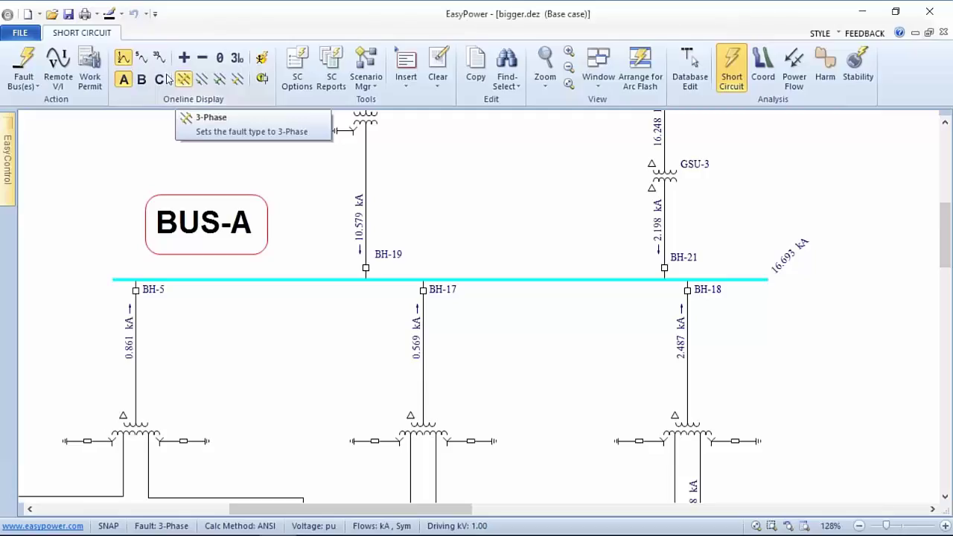
left_click(125, 80)
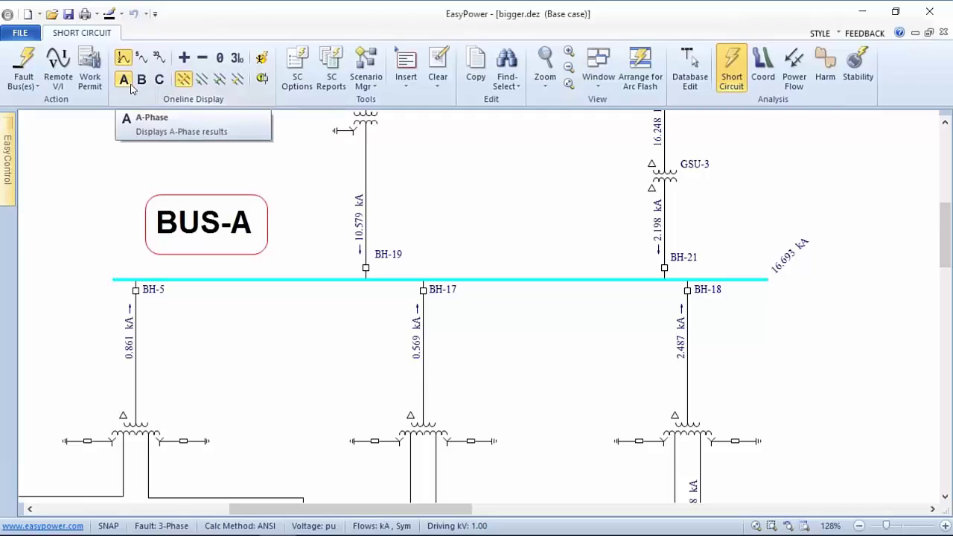
left_click(141, 79)
left_click(158, 80)
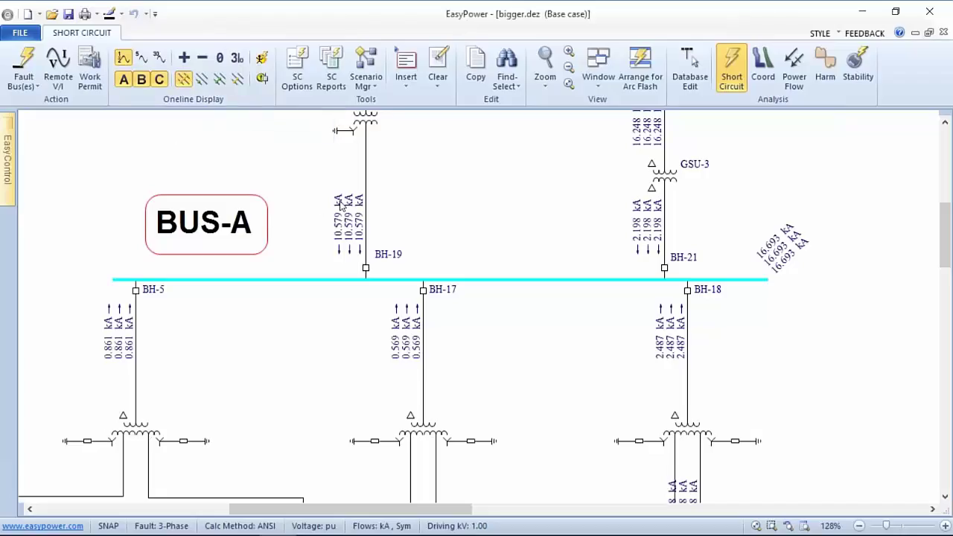
left_click(160, 81)
left_click(142, 80)
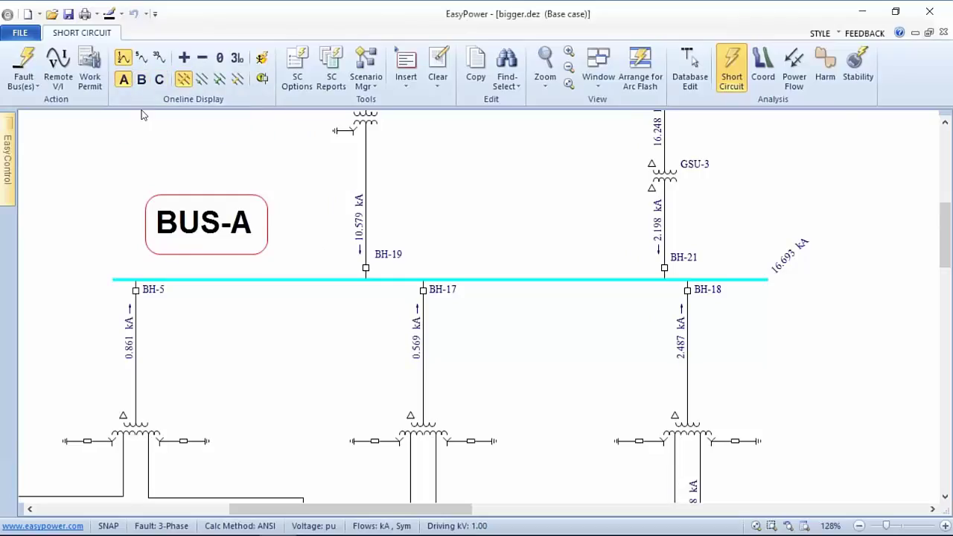
Display the 5-cycle and 30-cycle results alongside the momentary ones and examine the fault currents at SWG-13 and motor M-24
left_click(142, 60)
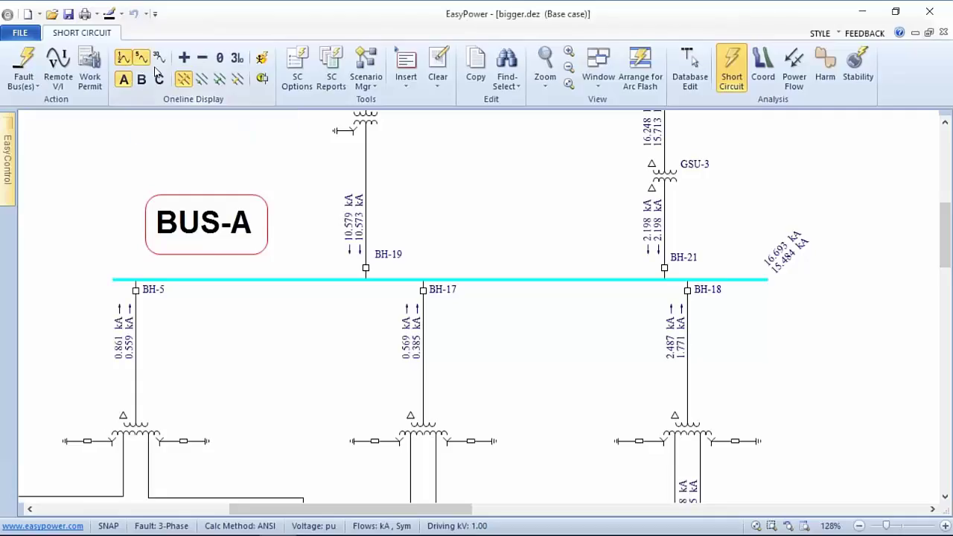
left_click(160, 60)
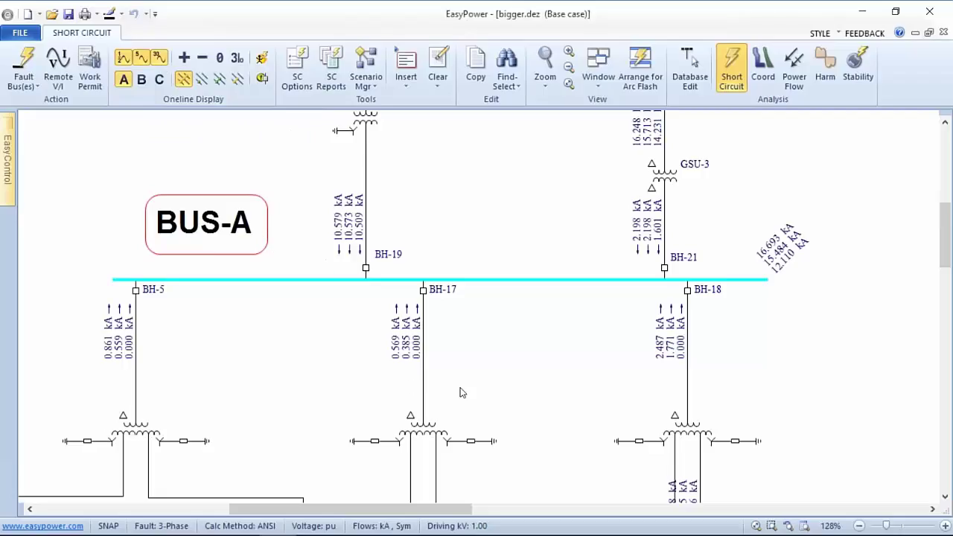
left_click_drag(480, 393, 464, 337)
scroll(464, 337, "down", 2)
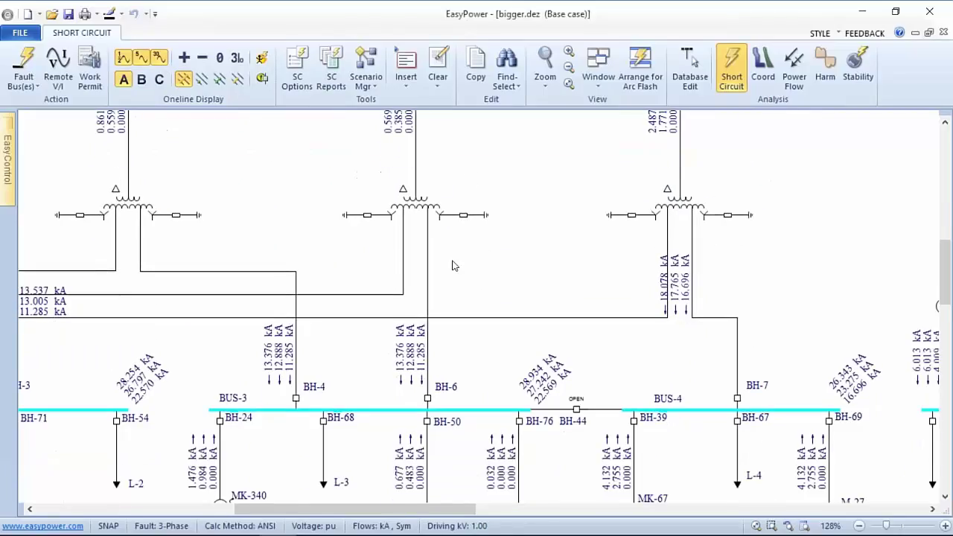
left_click_drag(453, 373, 485, 200)
scroll(492, 390, "up", 2)
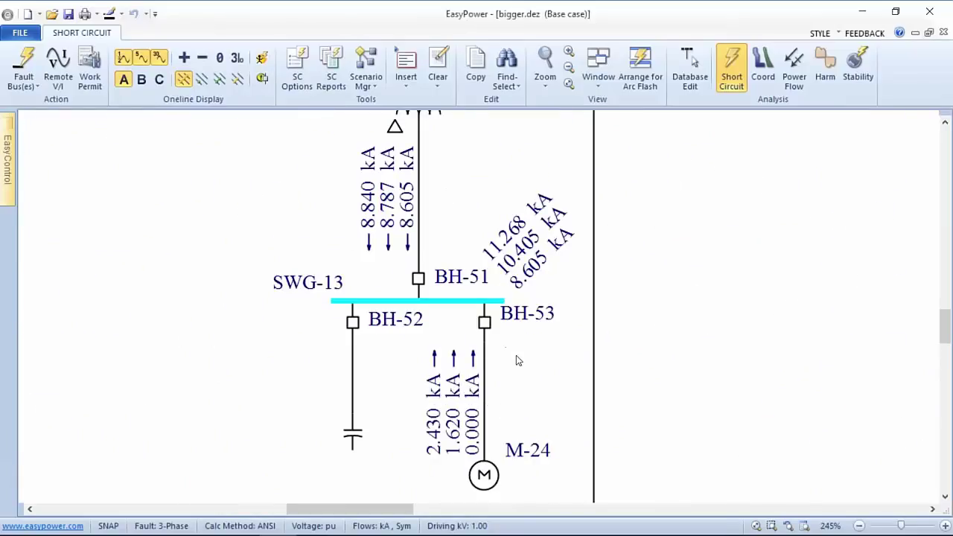
left_click_drag(516, 361, 495, 267)
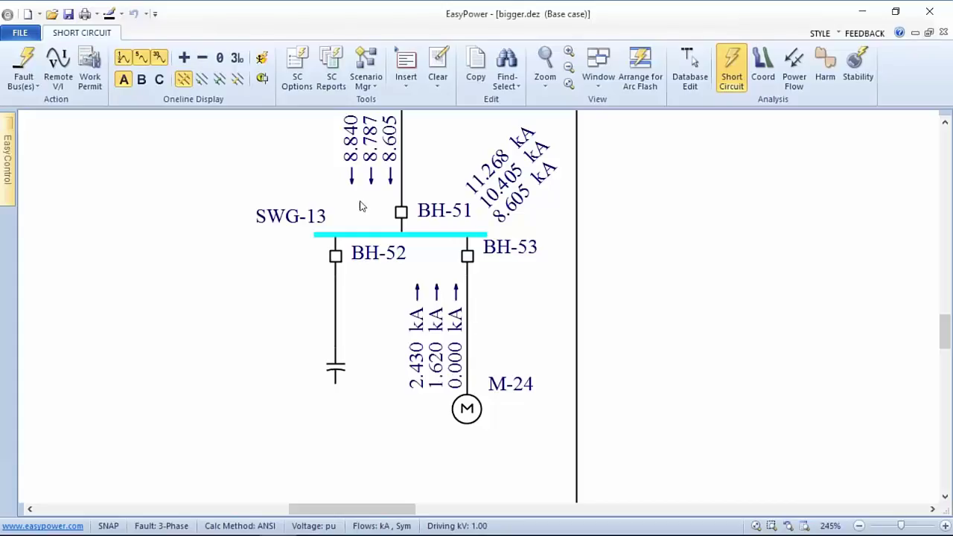
scroll(225, 187, "up", 3)
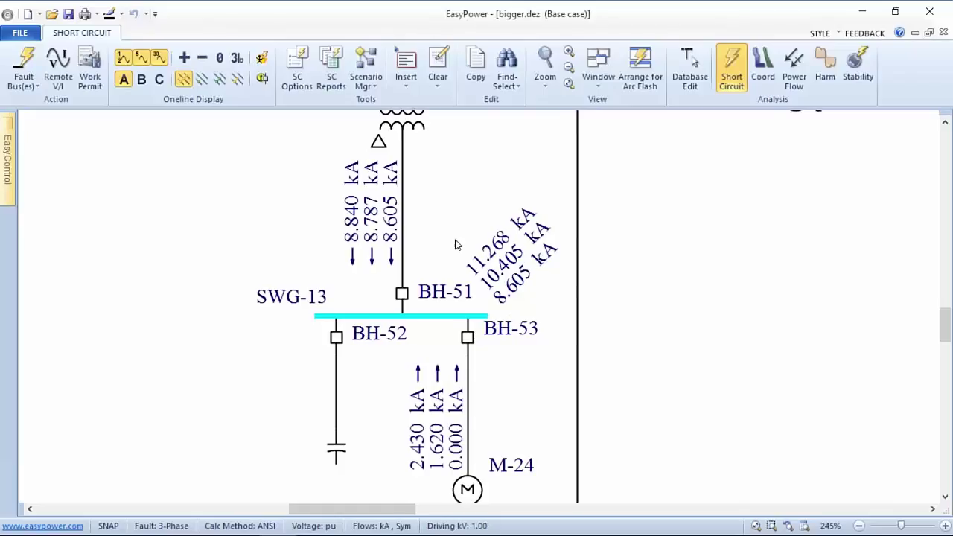
Hide the 30-cycle and 5-cycle results so only the momentary fault currents show at SWG-13 and motor M-24
left_click(158, 58)
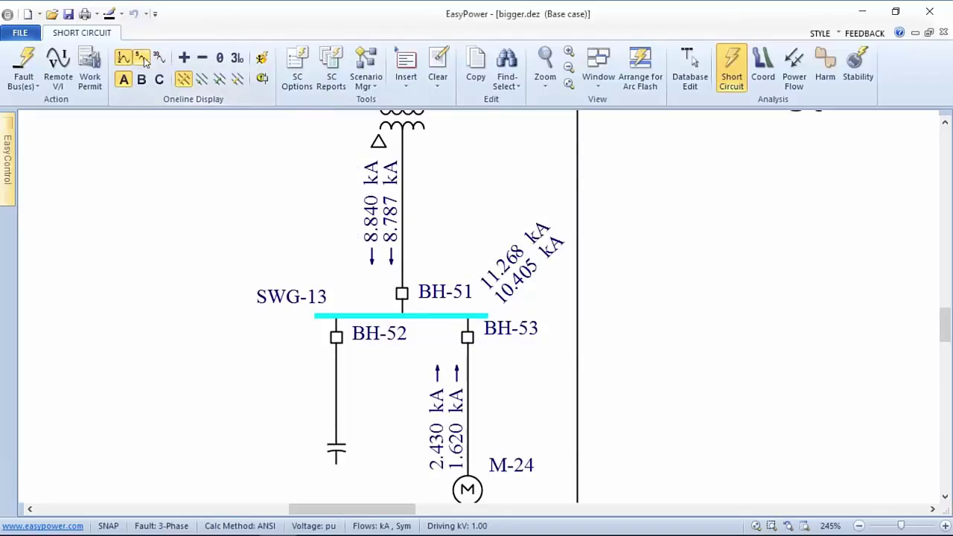
left_click(141, 58)
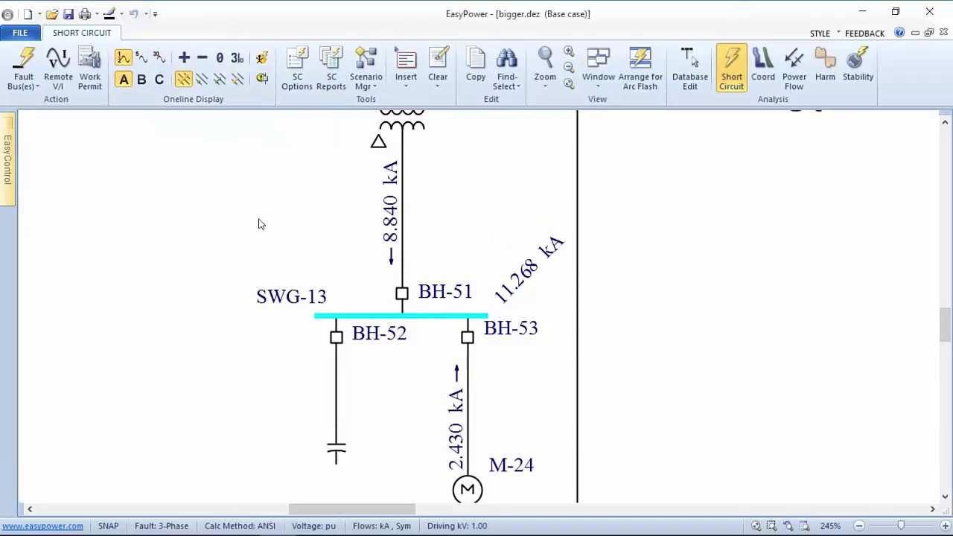
scroll(249, 193, "right", 1)
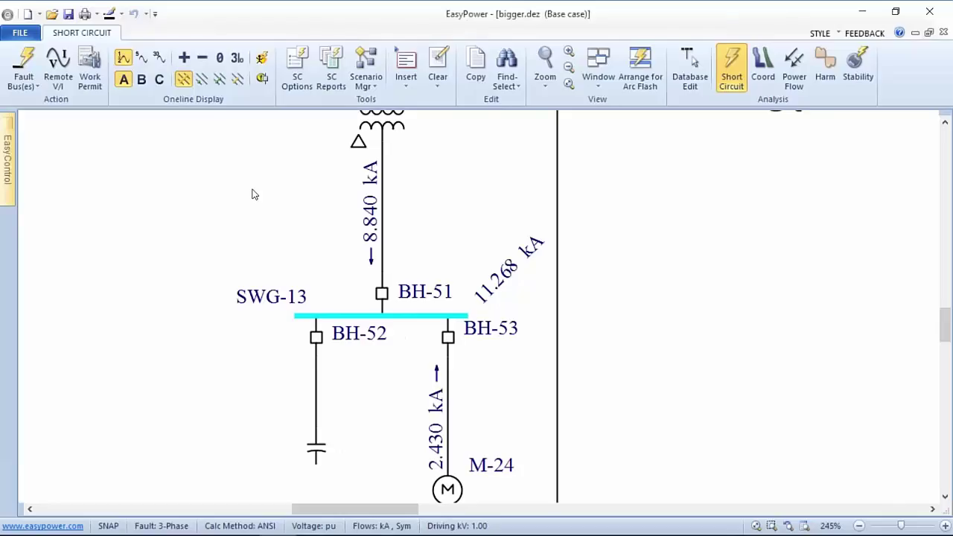
Display the positive, negative and zero sequence results on the one-line in place of the A-phase results
left_click(184, 58)
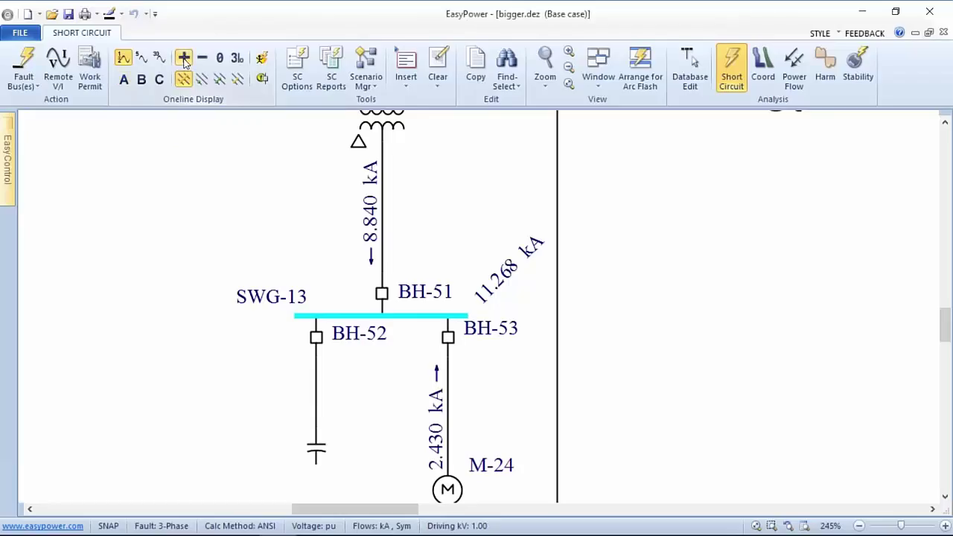
left_click(201, 63)
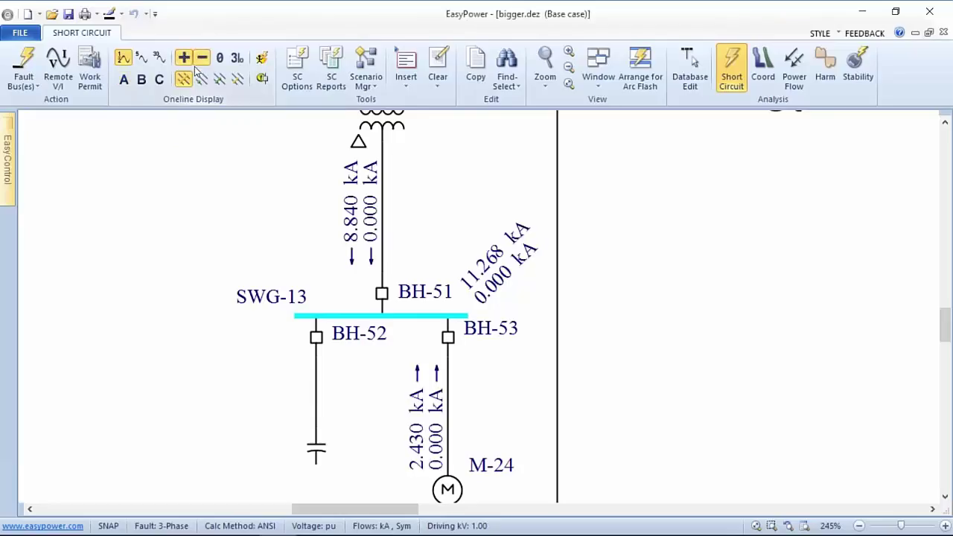
left_click(217, 61)
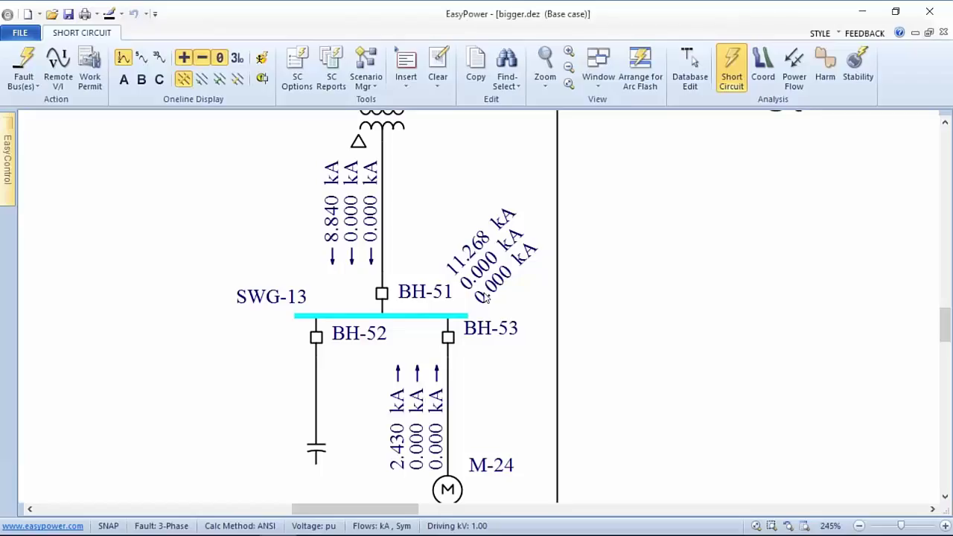
Set the fault type to line-to-ground and fault bus SWG-13 with the sequence results displayed
left_click(201, 82)
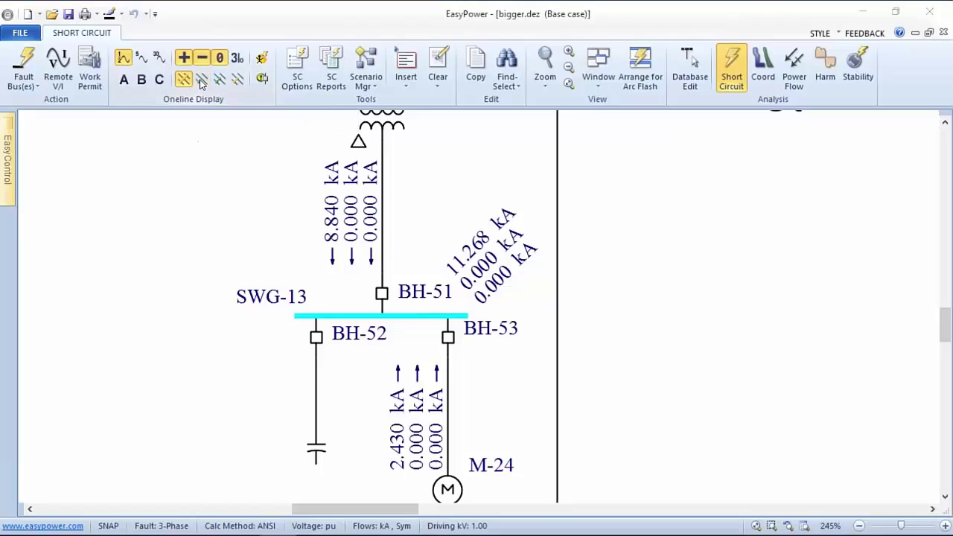
left_click(447, 309)
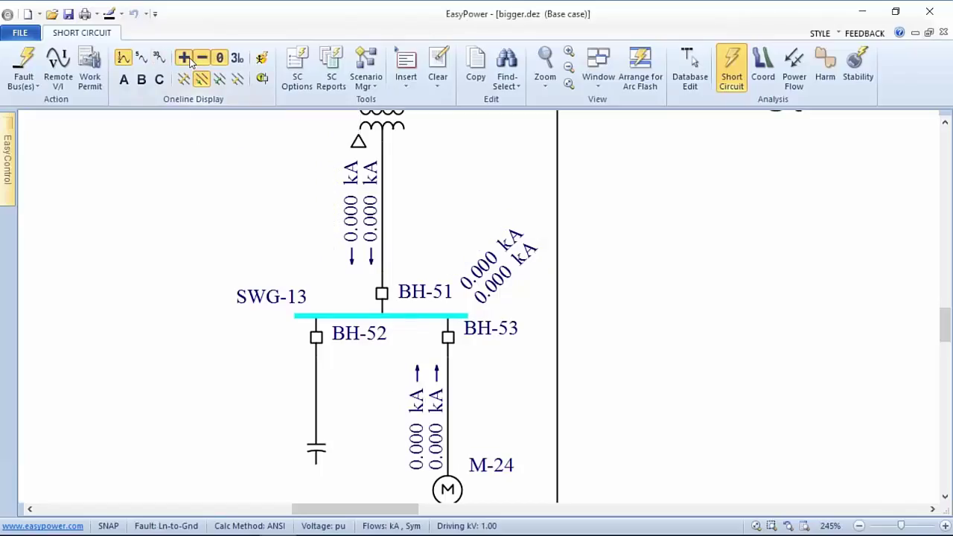
left_click(204, 80)
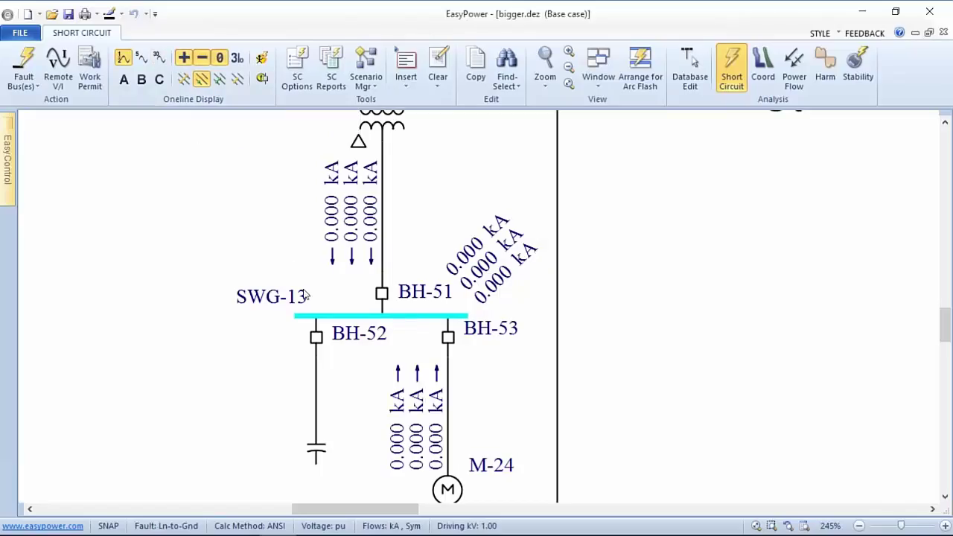
double_click(334, 315)
Fault BUS-3, upstream of transformer TX-13, using the line-to-ground fault type
scroll(268, 192, "up", 3)
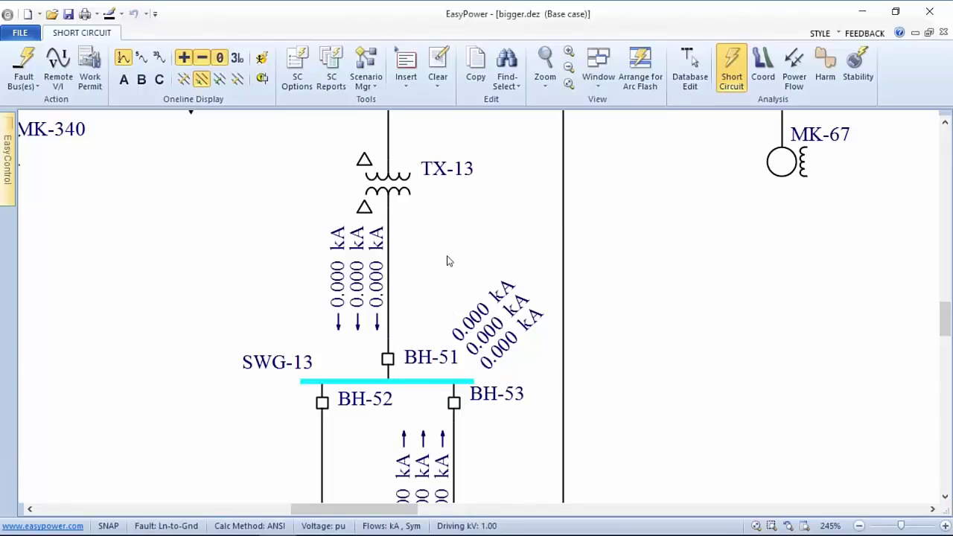
left_click_drag(442, 236, 418, 437)
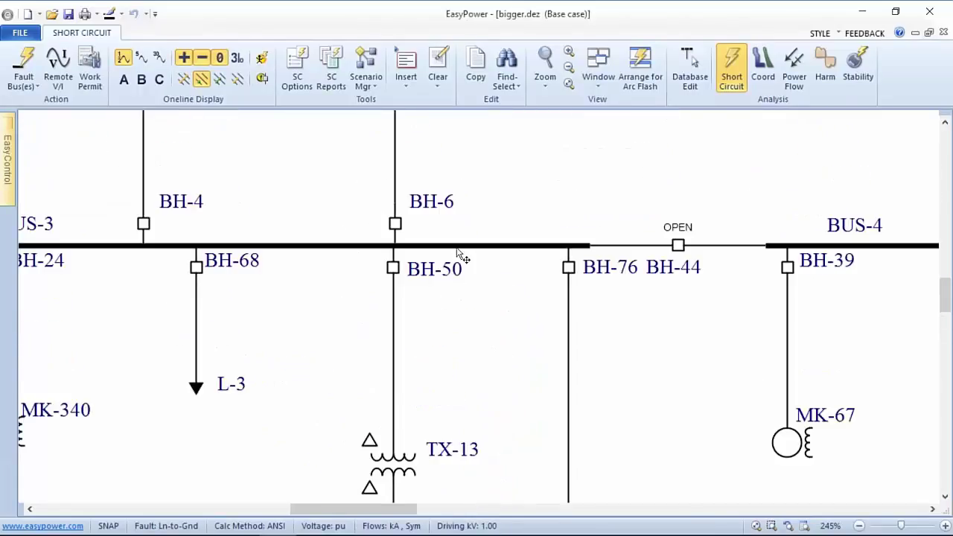
left_click(458, 247)
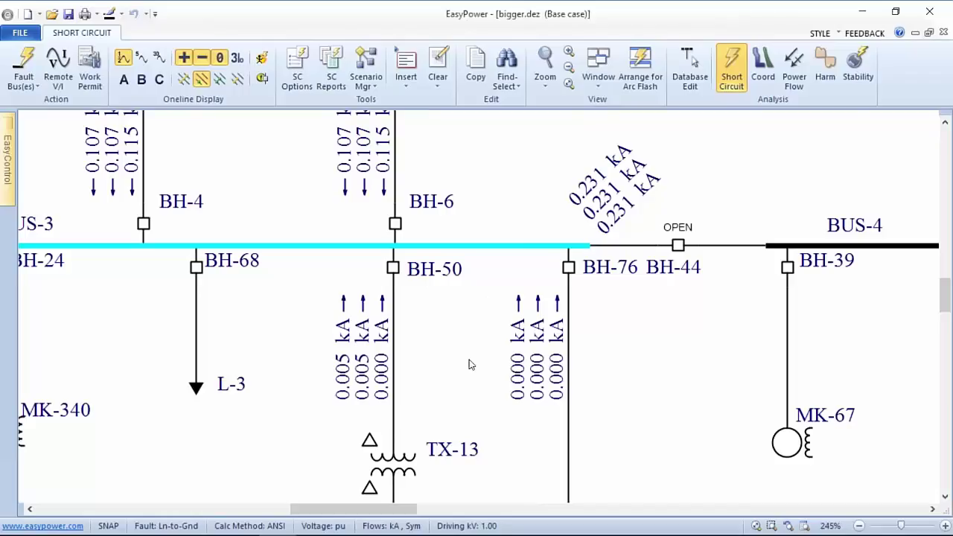
Fault bus SWG-13 again and examine its line-to-ground sequence currents below the delta-delta transformer TX-13
left_click_drag(470, 364, 468, 179)
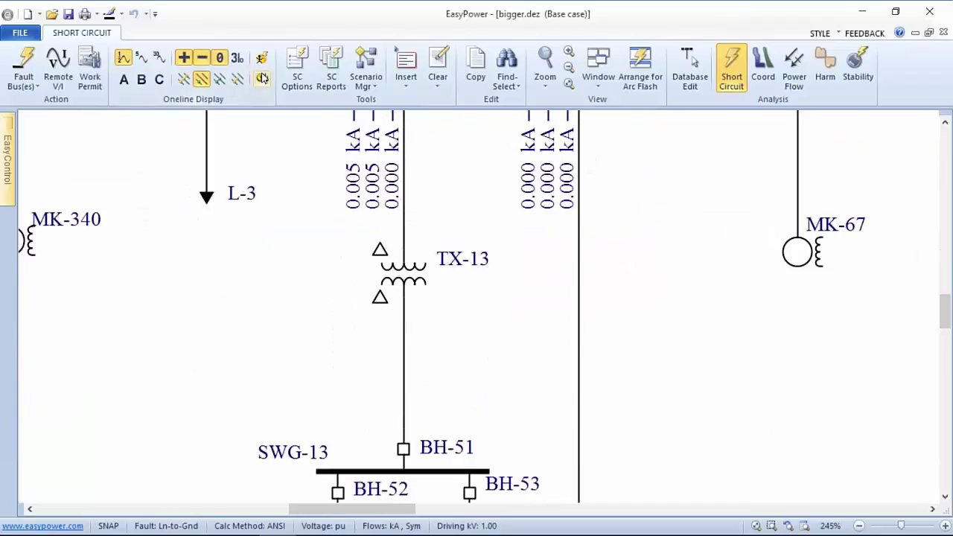
left_click_drag(440, 463, 438, 296)
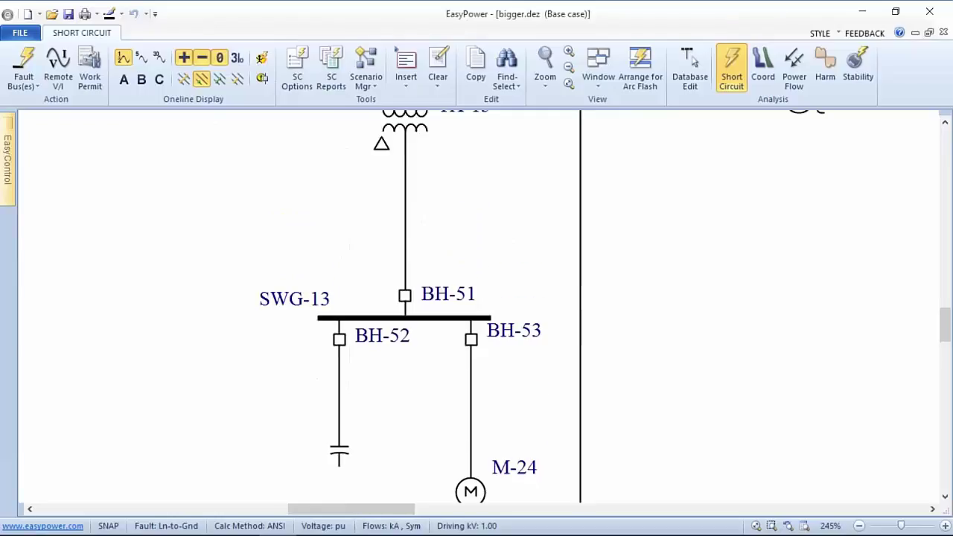
left_click(438, 319)
left_click_drag(416, 208, 434, 316)
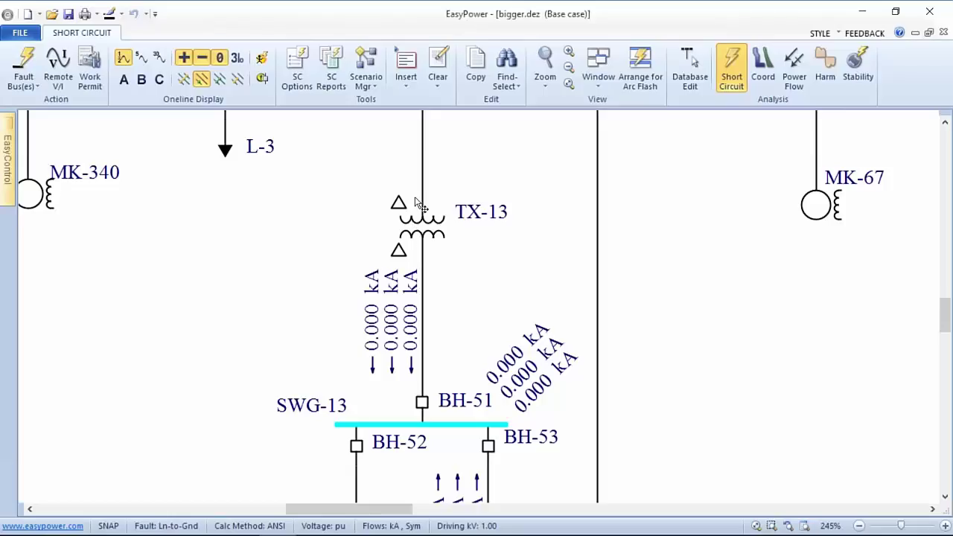
scroll(469, 223, "up", 1)
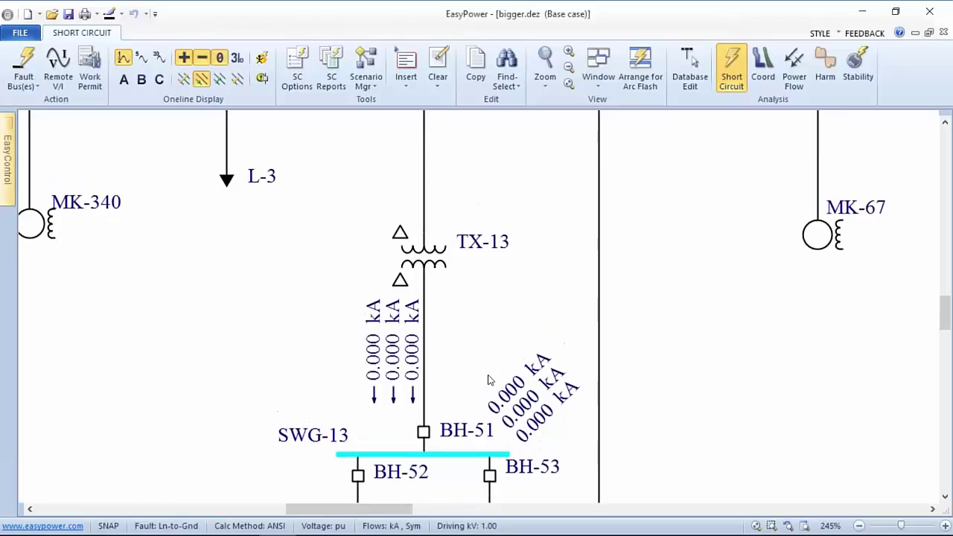
Rerun the line-to-ground fault on BUS-3 to compare its sequence currents with those at SWG-13
left_click(202, 80)
scroll(495, 306, "up", 3)
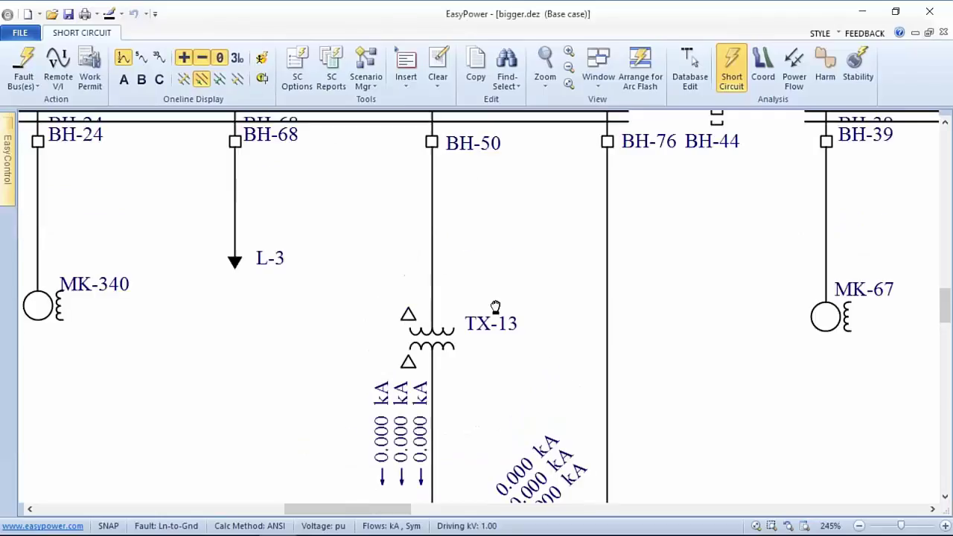
scroll(495, 307, "up", 3)
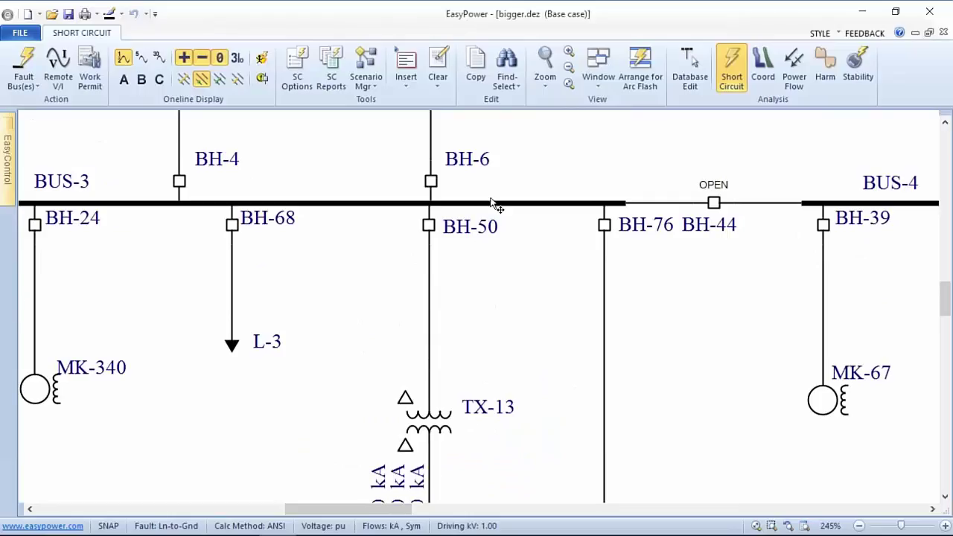
left_click(494, 204)
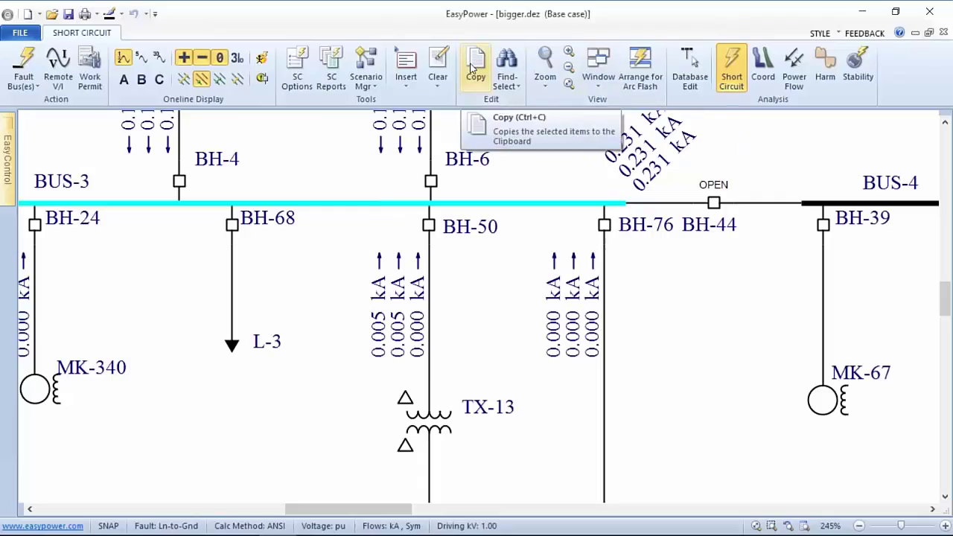
Switch to Database Edit, saving the temporary changes, and examine the neutral grounding of the transformer above BUS-3
left_click(690, 73)
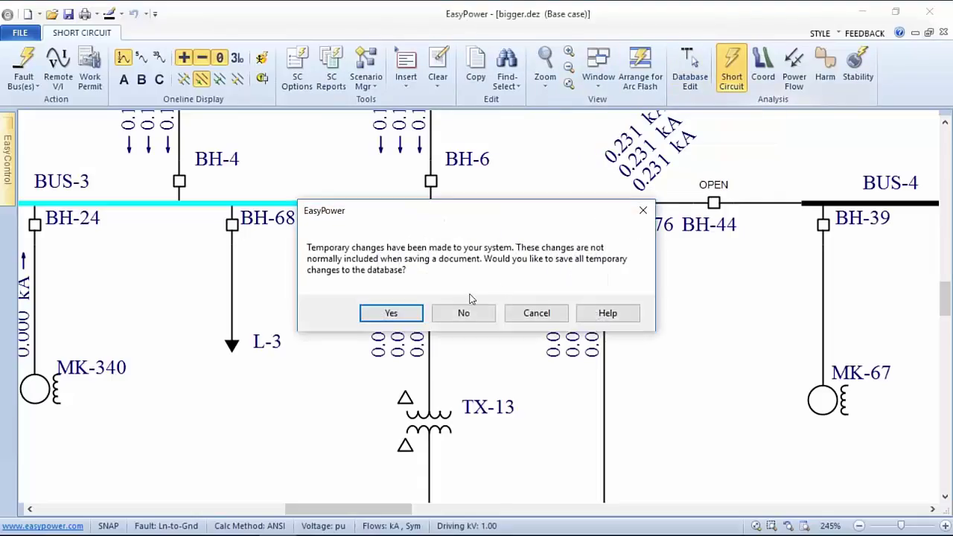
left_click(412, 313)
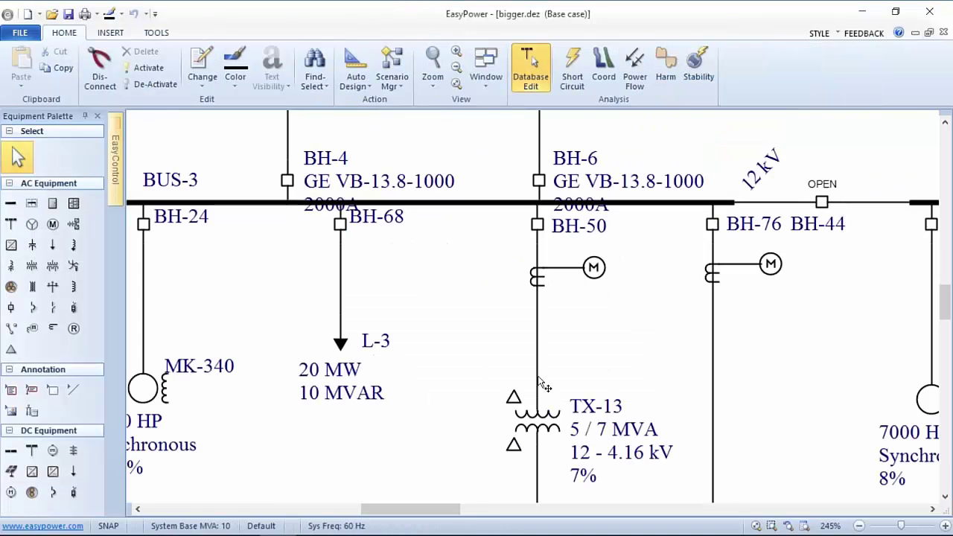
scroll(488, 242, "up", 6)
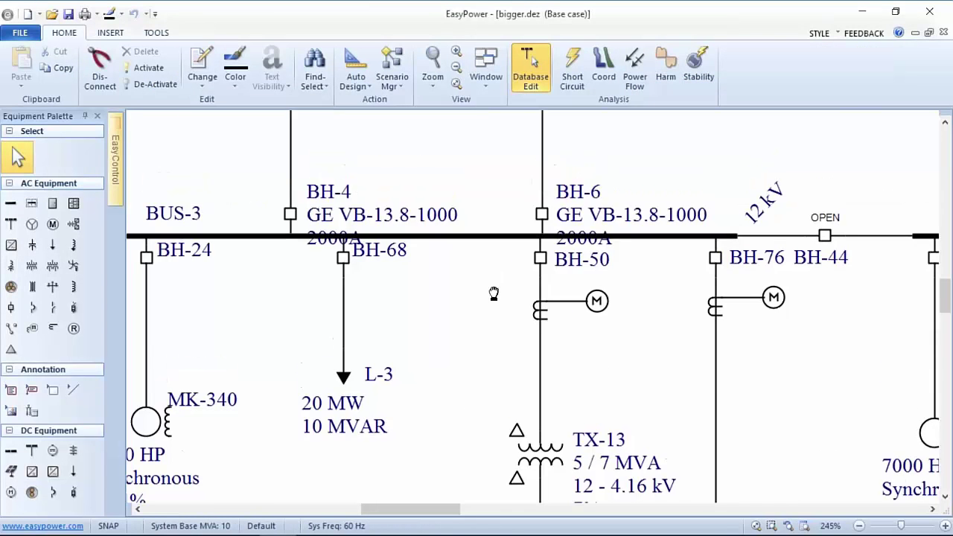
scroll(512, 208, "up", 4)
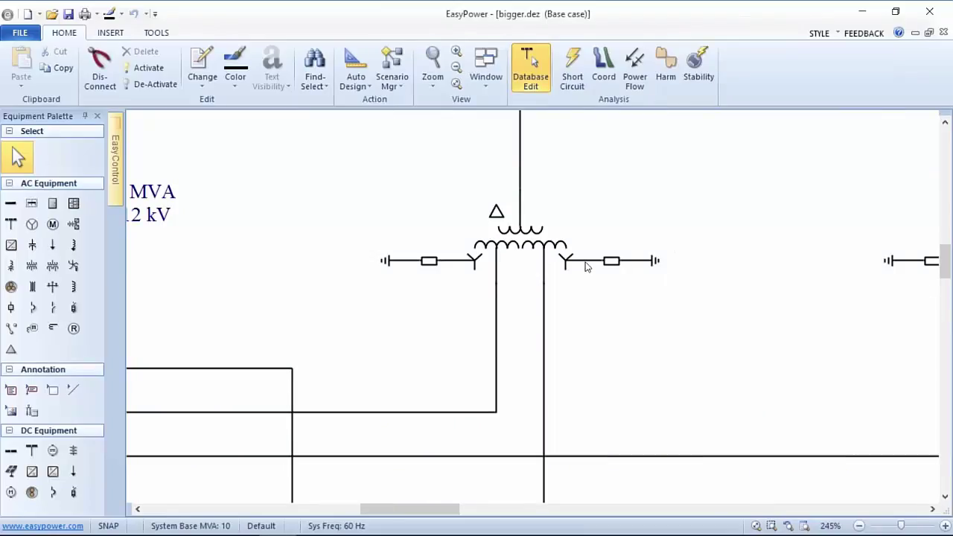
Return to Short Circuit analysis, run a line-to-ground fault on all buses, and view the sequence currents at BUS-3
left_click(571, 82)
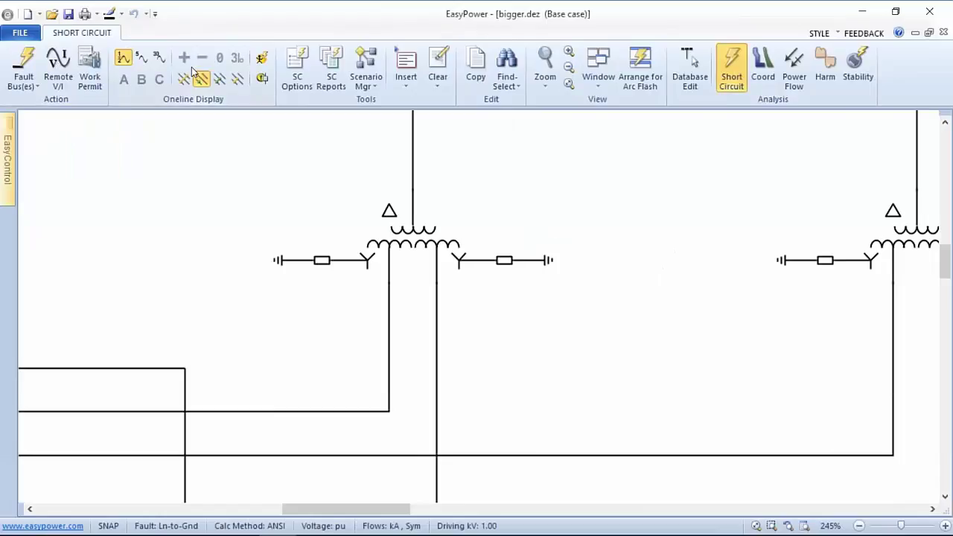
left_click(24, 63)
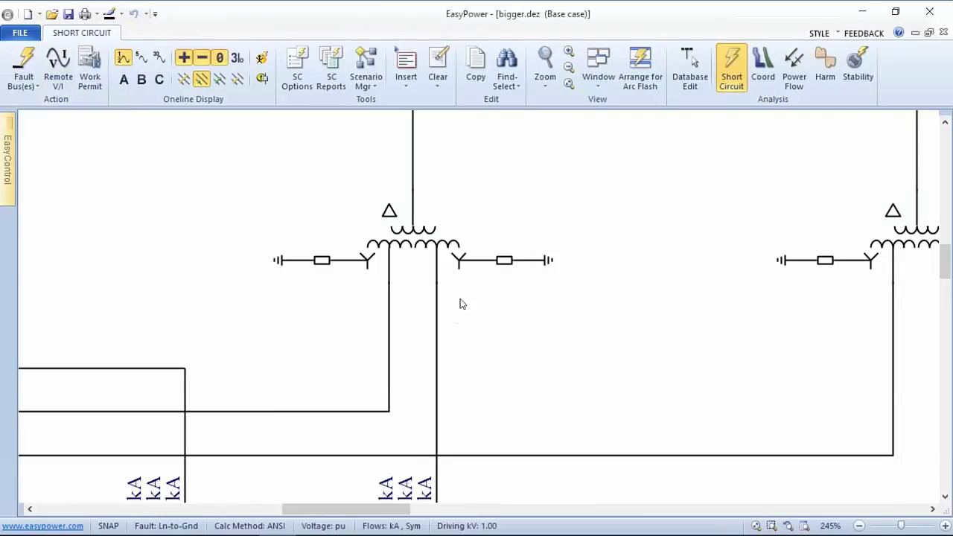
left_click_drag(528, 357, 495, 195)
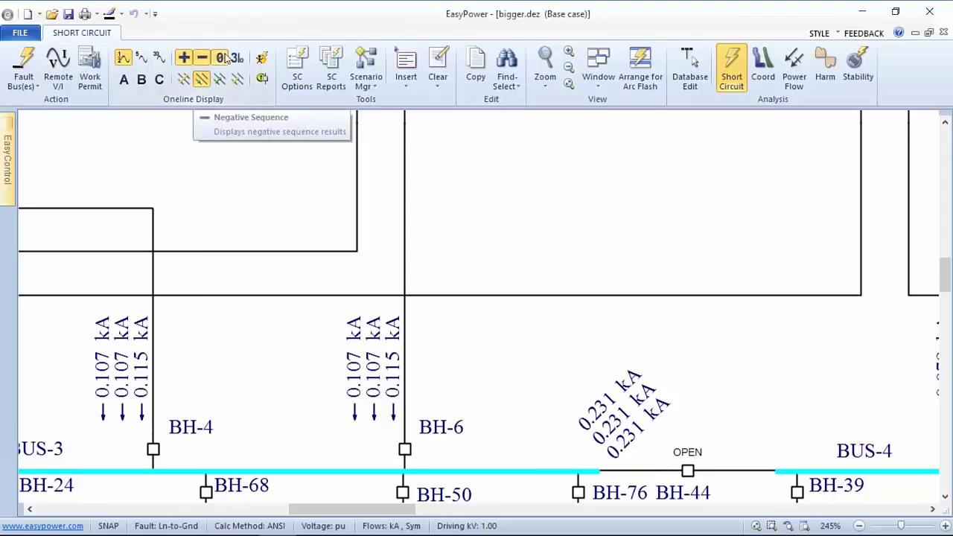
Run the double line-to-ground and line-to-line fault types in turn, declining the change to B-phase currents each time
left_click(220, 81)
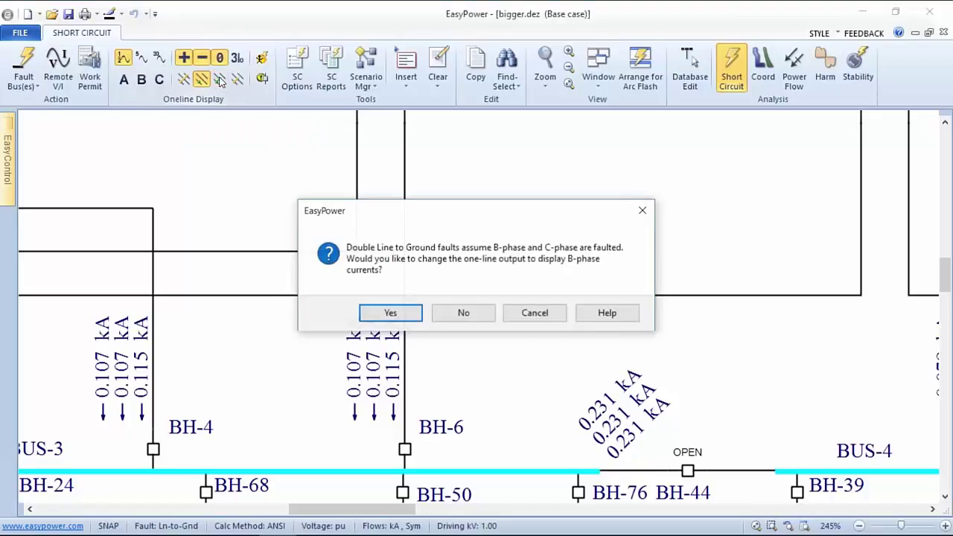
left_click(452, 313)
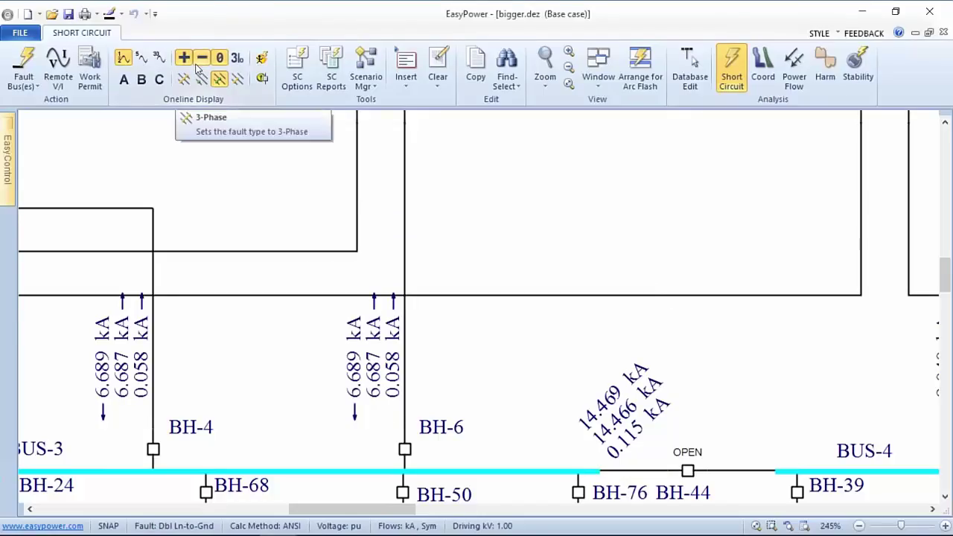
left_click(221, 60)
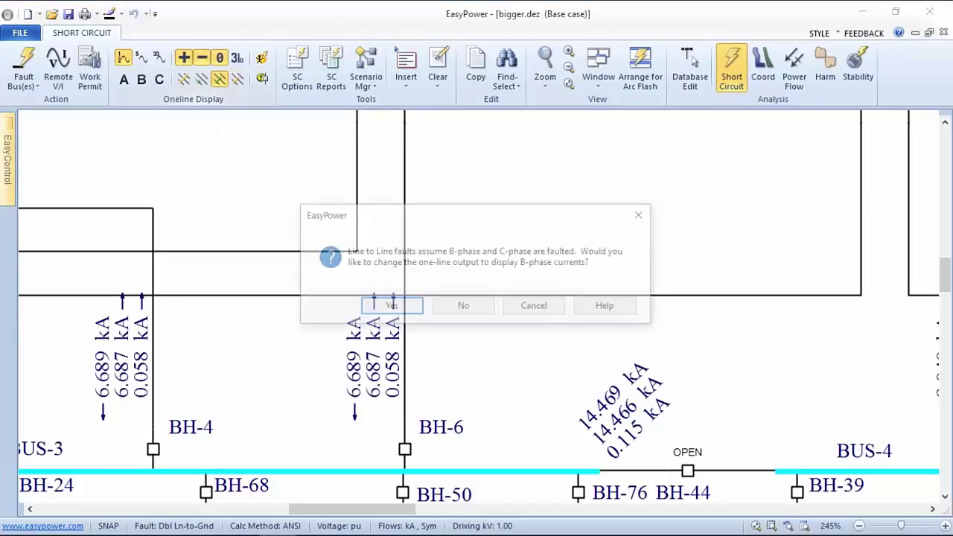
left_click(469, 319)
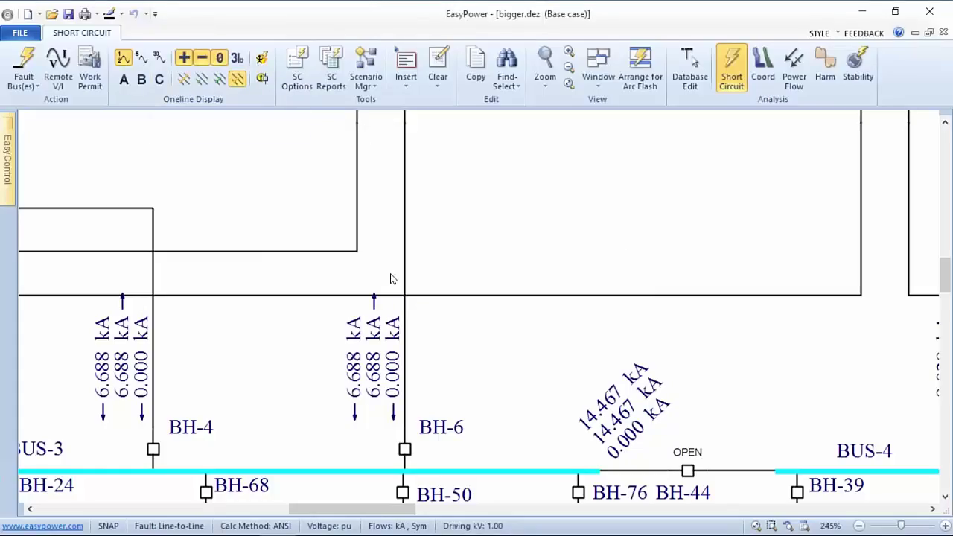
Switch the one-line back to A-phase results and fault only BUS-3
left_click(124, 80)
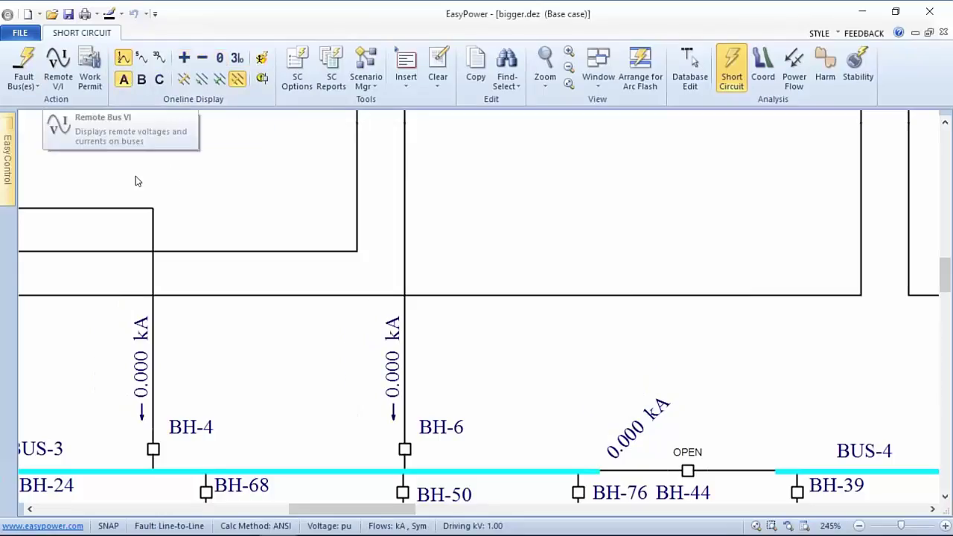
left_click(394, 465)
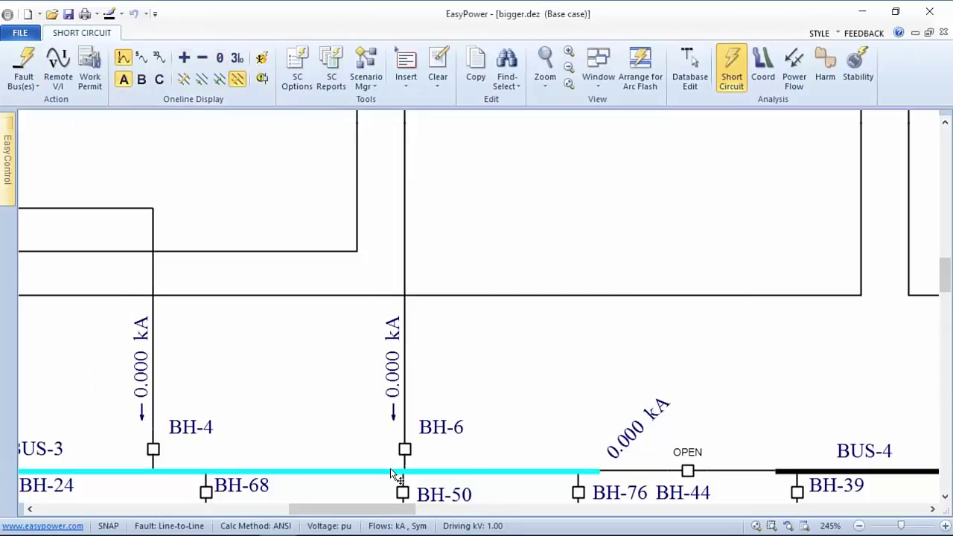
Run three-phase, line-to-ground and double line-to-ground faults on BUS-3 in turn, accepting the change to B-phase currents for the double line-to-ground fault
left_click(182, 78)
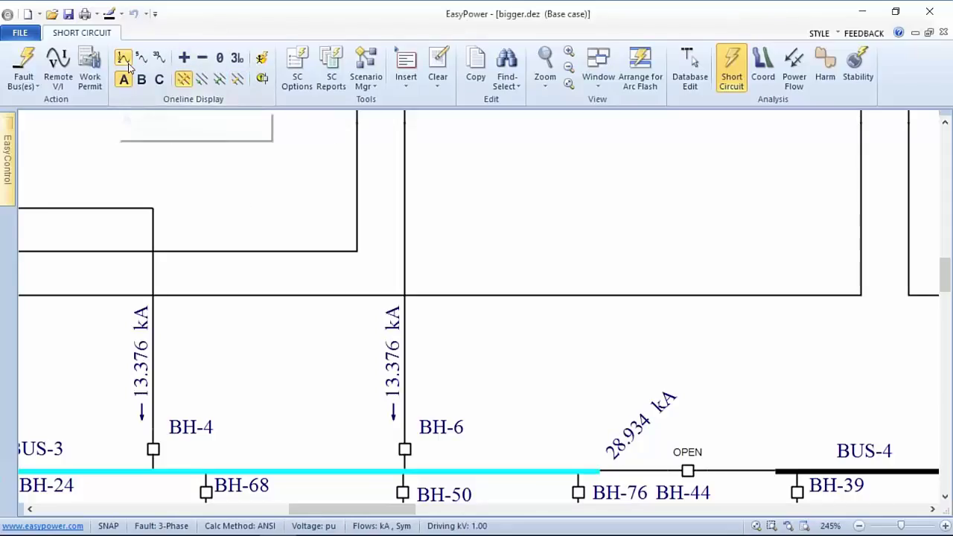
left_click(201, 78)
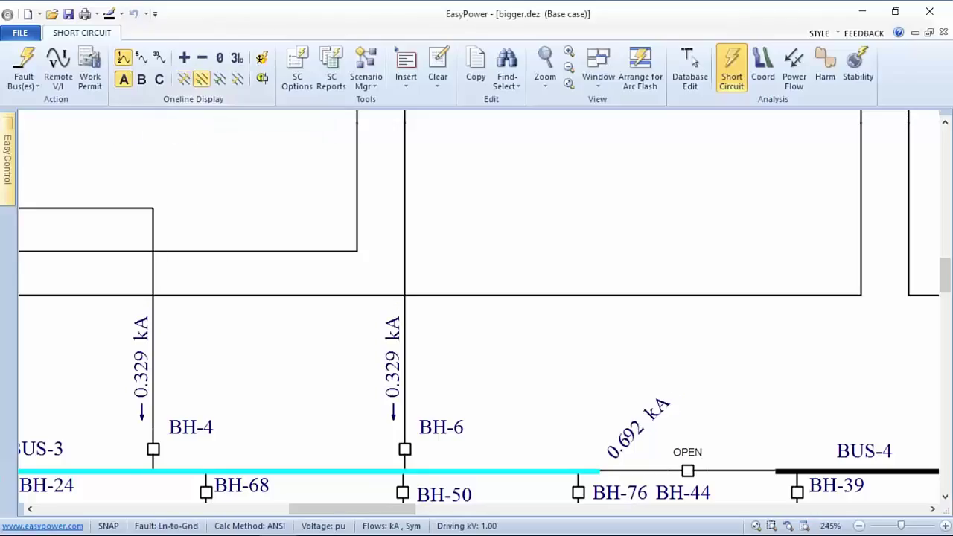
left_click(220, 79)
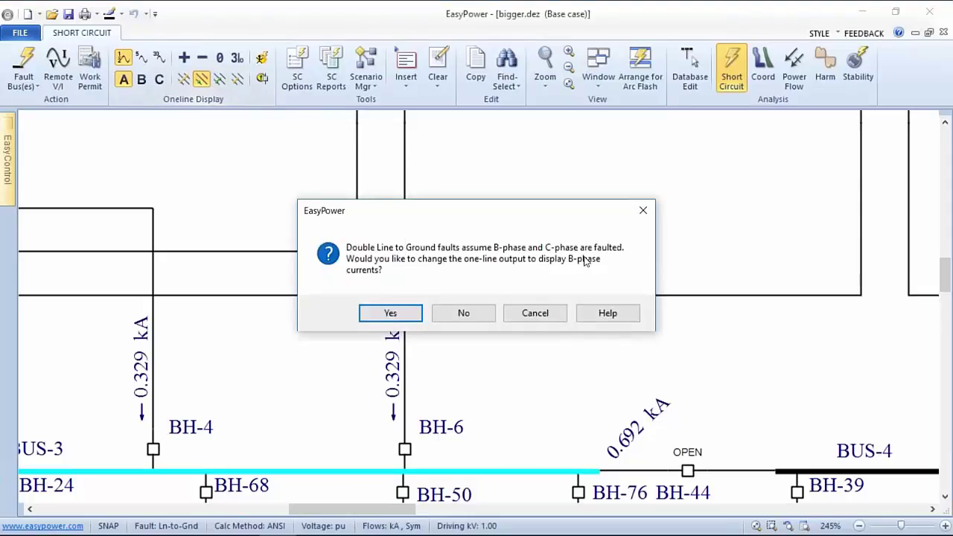
left_click(406, 313)
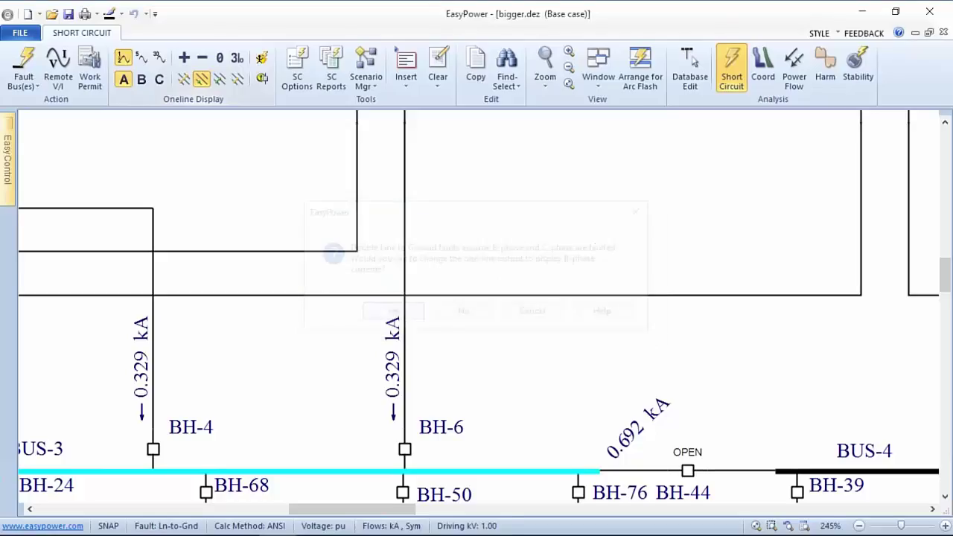
Add C-phase currents to the double line-to-ground results on the one-line, and turn the A-phase currents on and back off
left_click(159, 79)
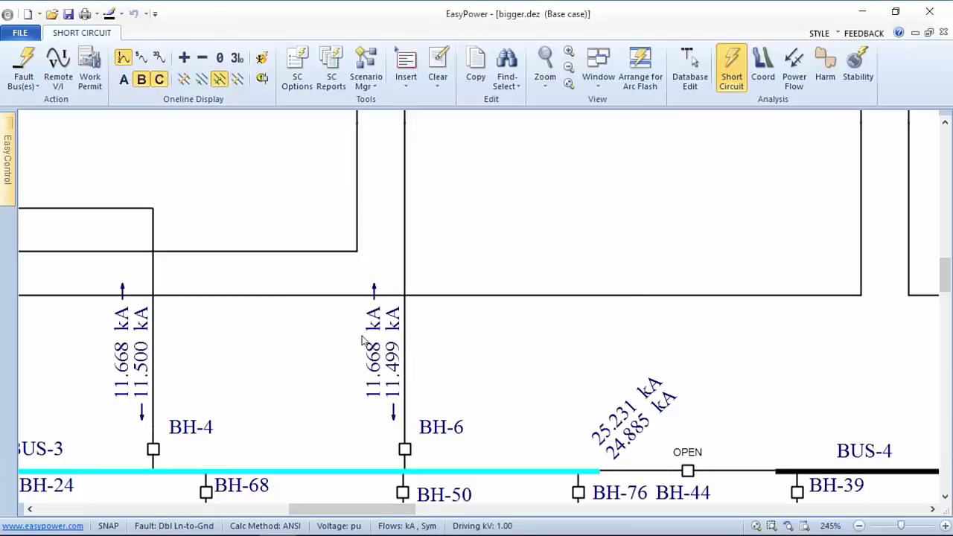
left_click(123, 79)
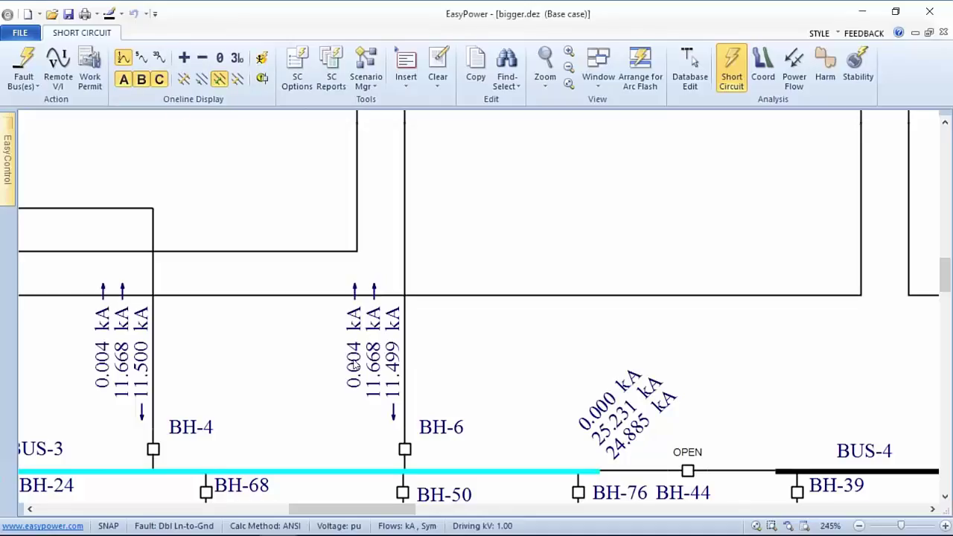
left_click(131, 82)
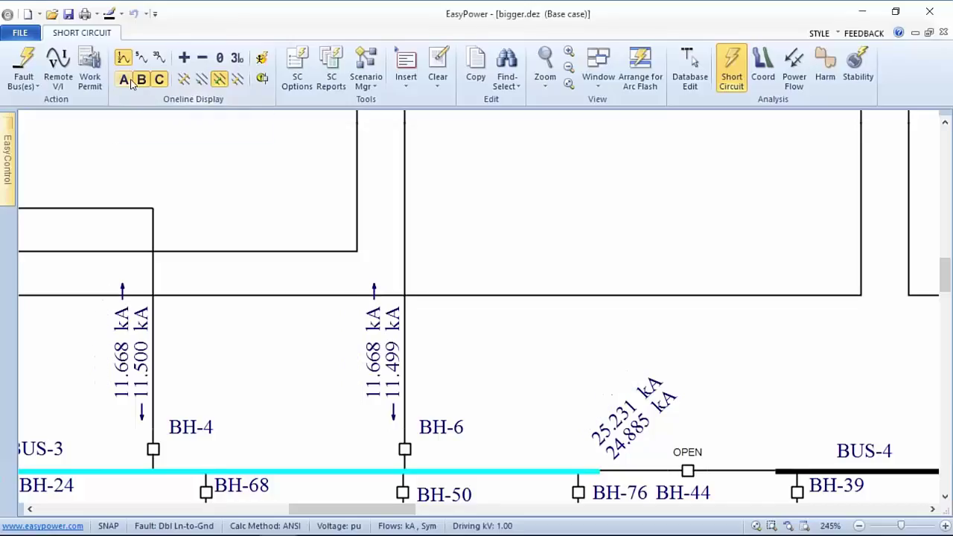
Run the line-to-line fault on BUS-3, add the A-phase currents to the one-line, and toggle the B-phase display
left_click(231, 82)
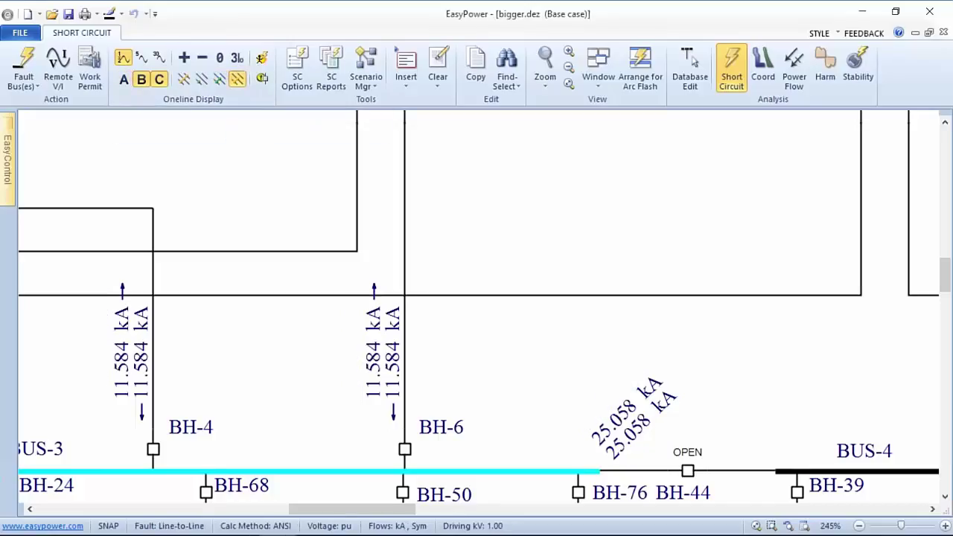
left_click(125, 80)
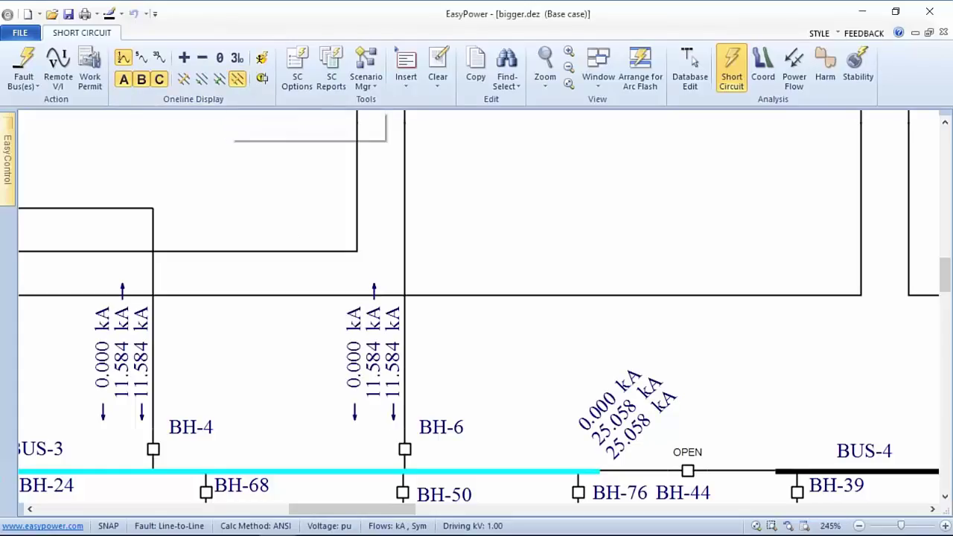
left_click(149, 83)
left_click(149, 83)
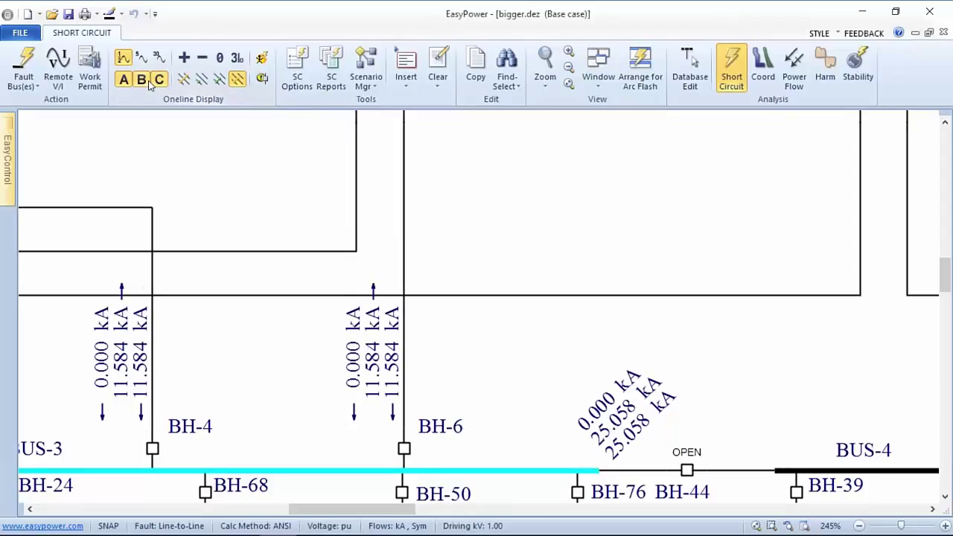
left_click(149, 84)
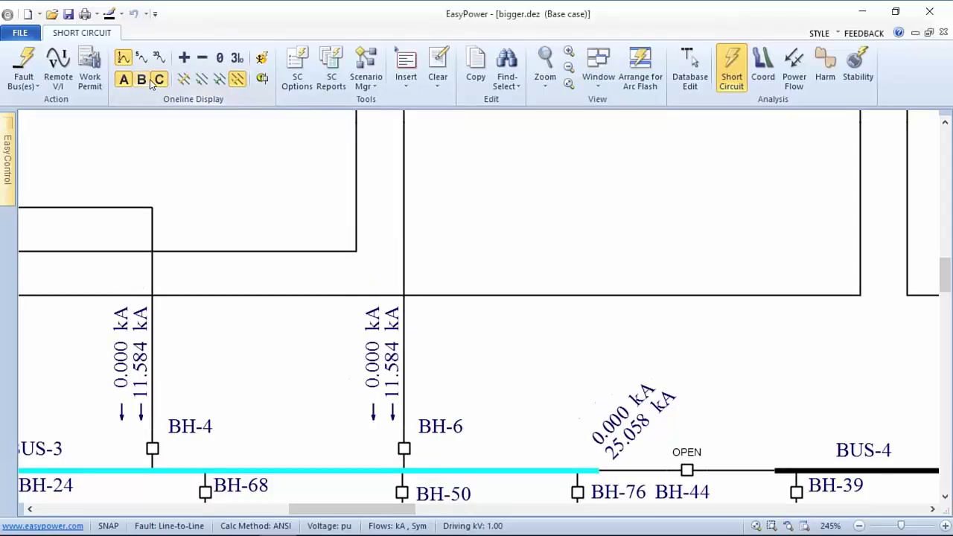
Show the equipment duty results on the one-line and move the duty percentages of BH-50 and BH-76 below their breakers
left_click(262, 79)
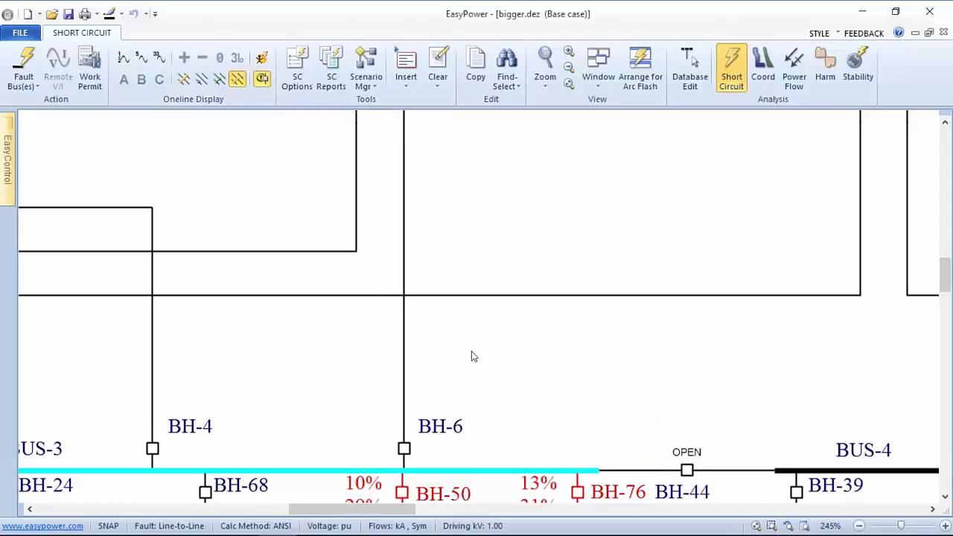
left_click_drag(487, 374, 457, 170)
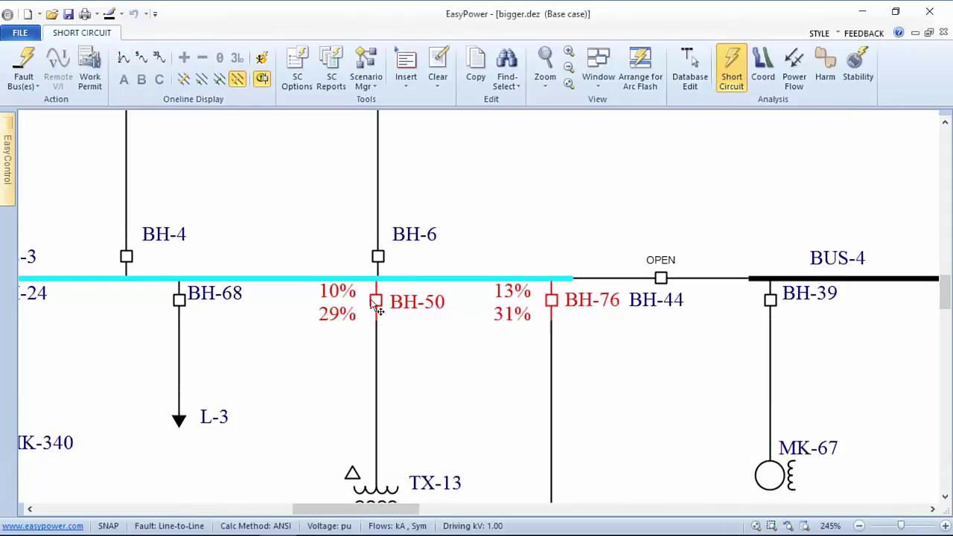
left_click_drag(345, 300, 337, 326)
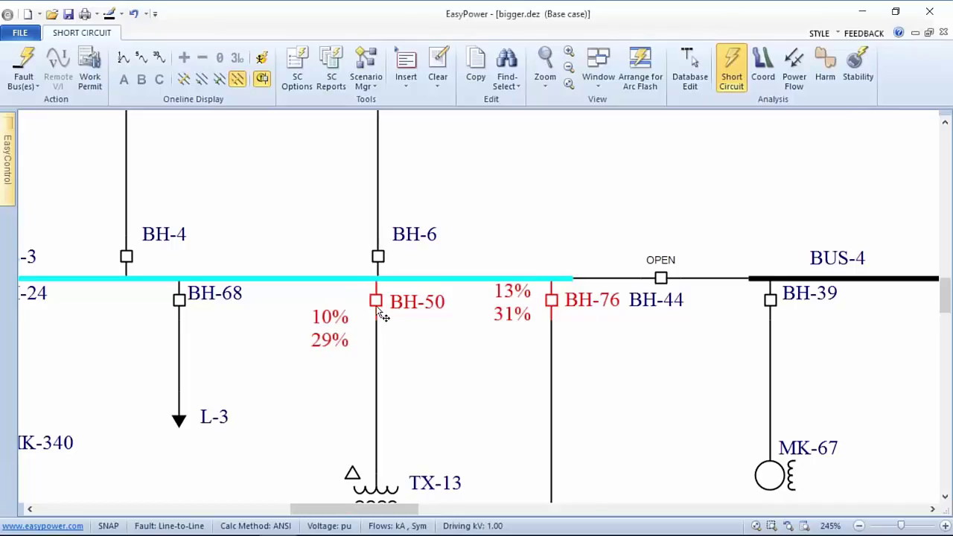
left_click_drag(510, 294, 515, 320)
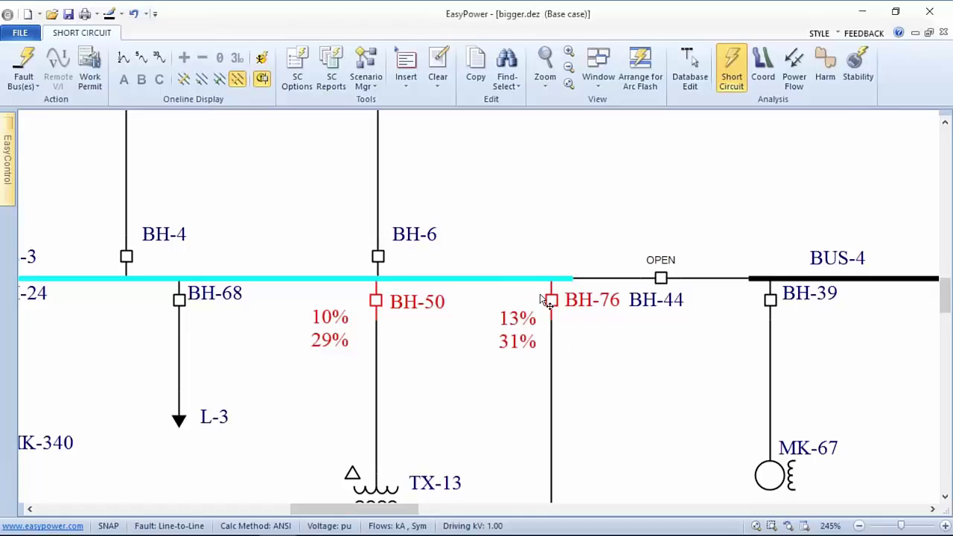
Set the fault type to three-phase and fault bus SWG-13 below transformer TX-13
left_click_drag(491, 327, 426, 256)
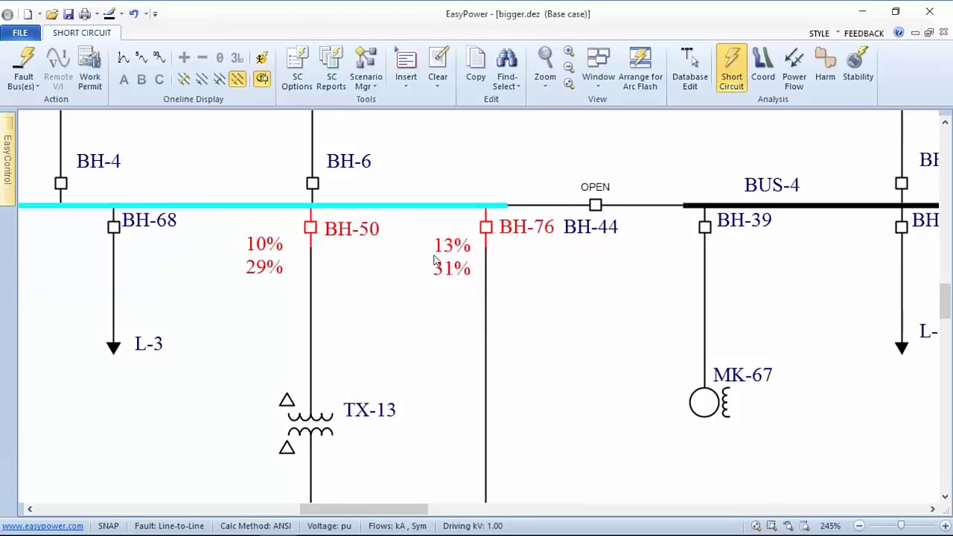
left_click_drag(449, 300, 455, 330)
scroll(447, 281, "down", 1)
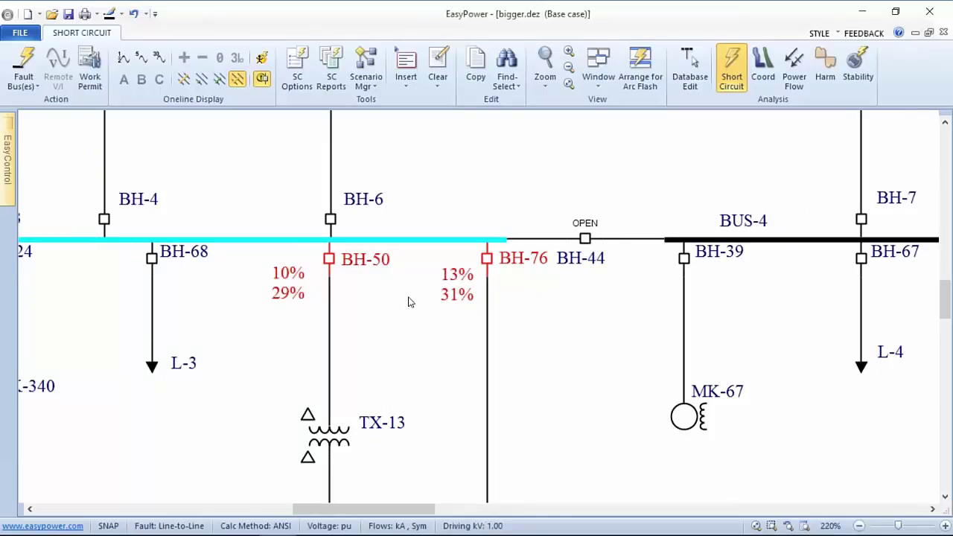
left_click_drag(408, 300, 447, 156)
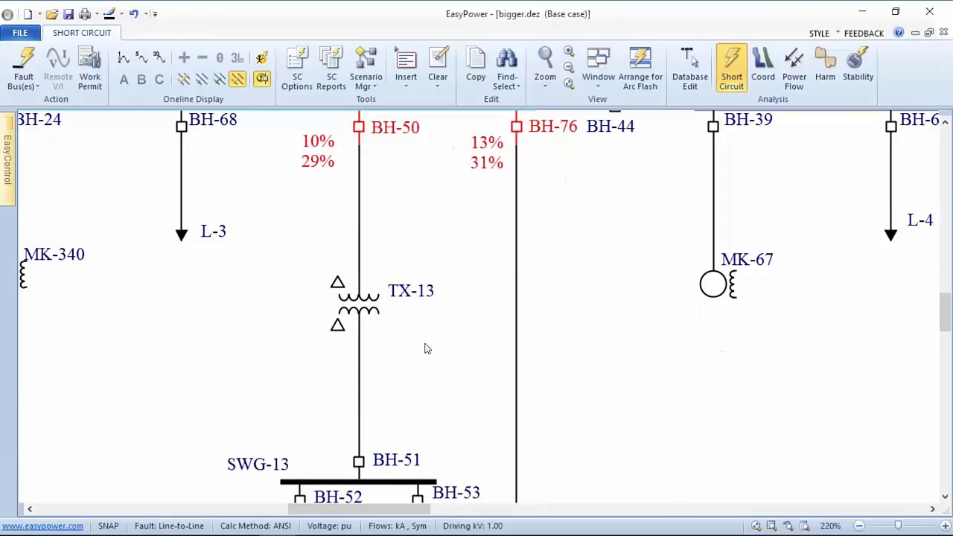
left_click_drag(393, 332, 377, 103)
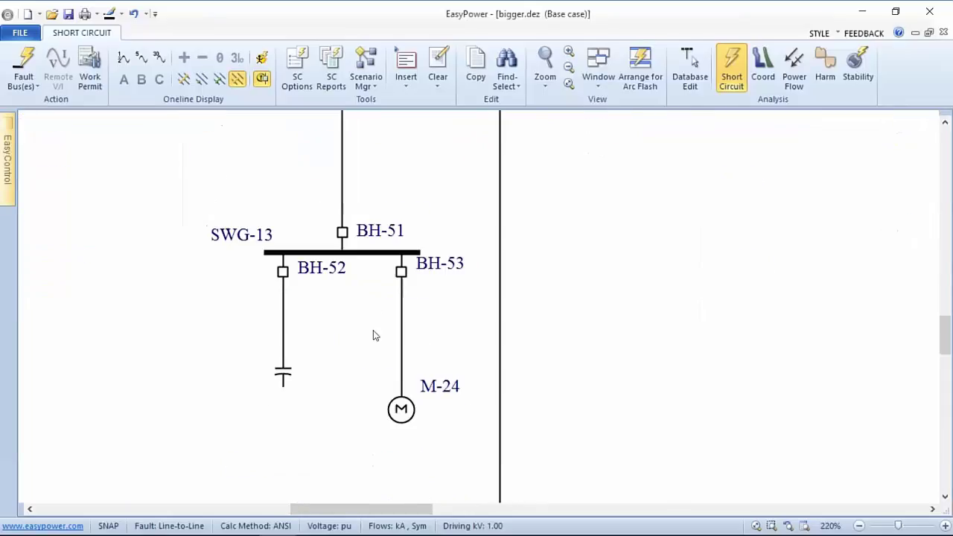
left_click_drag(297, 187, 311, 227)
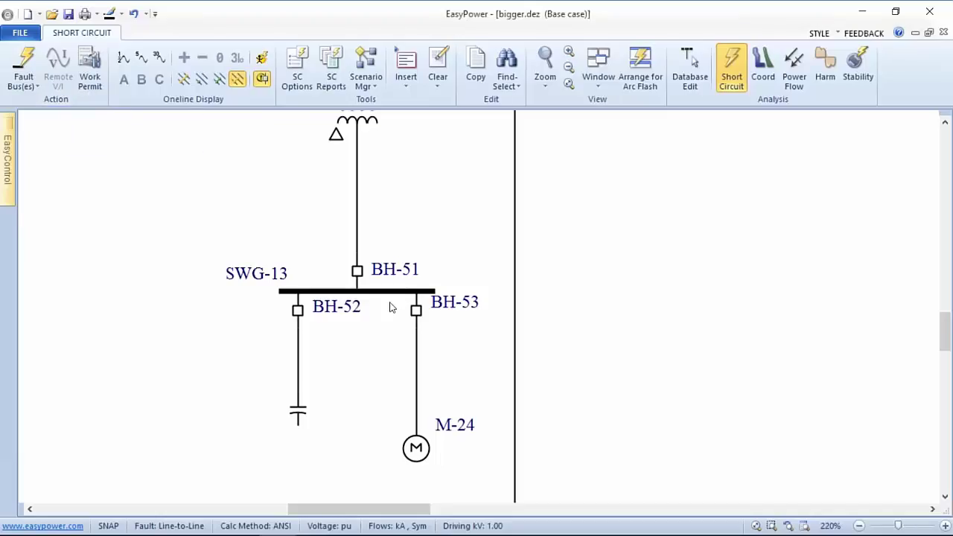
left_click(358, 291)
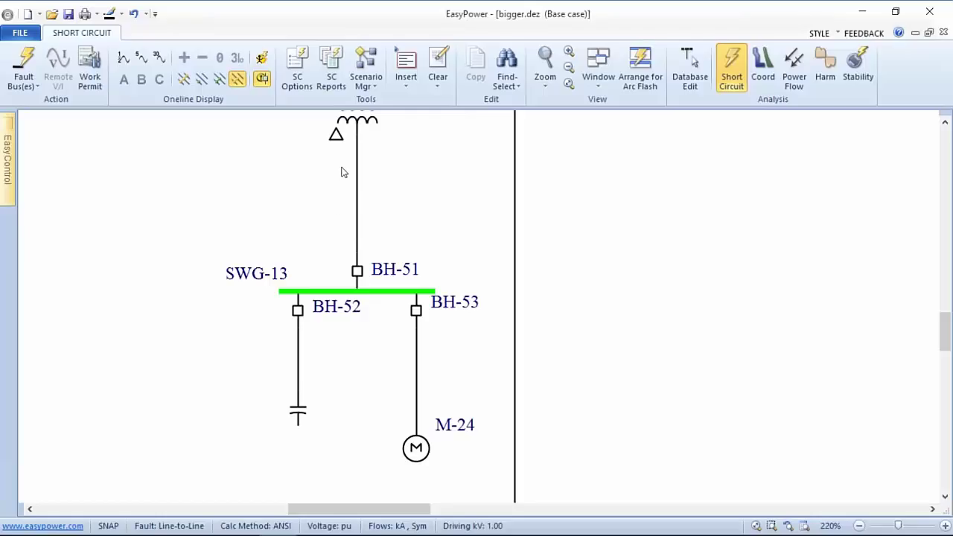
left_click(182, 79)
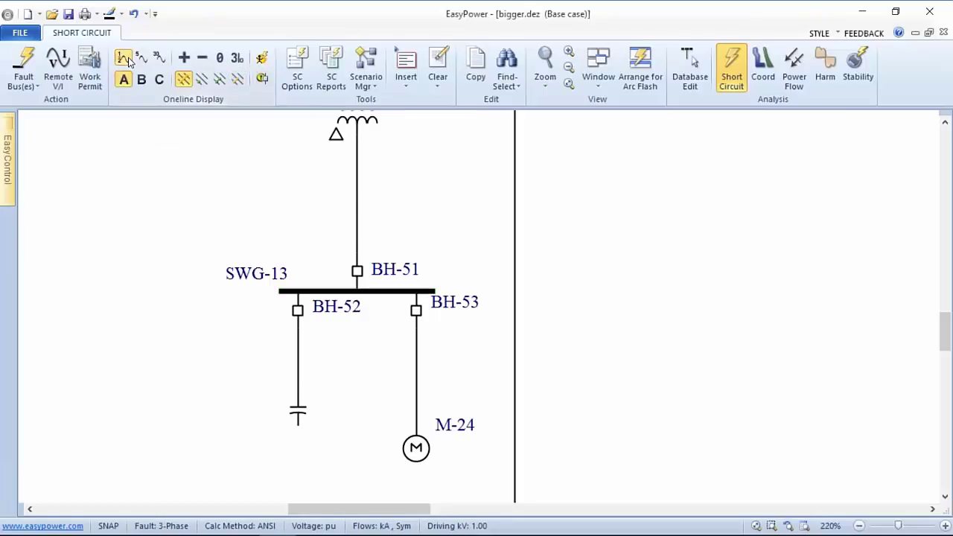
left_click(363, 291)
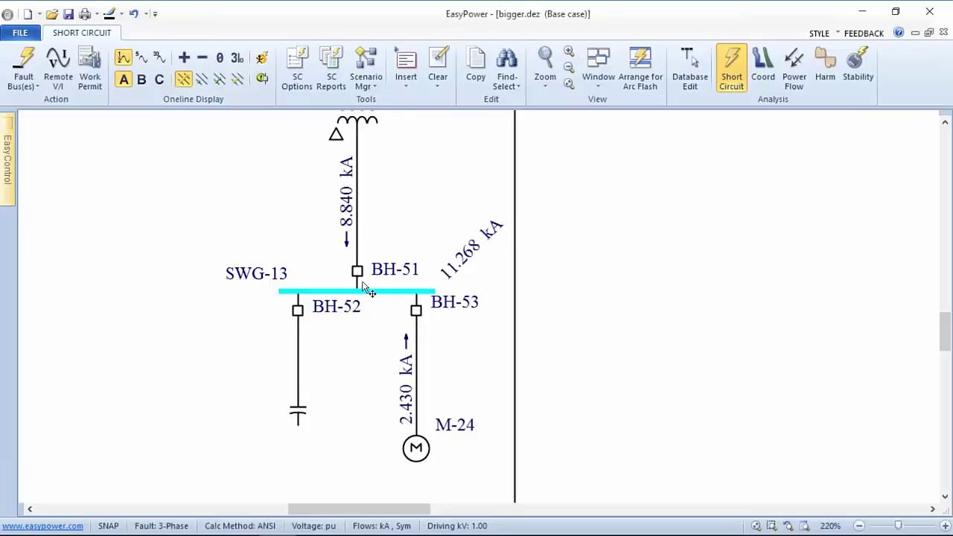
Display the remote voltage and current results at BUS-4 for the fault on SWG-13
scroll(395, 205, "up", 3)
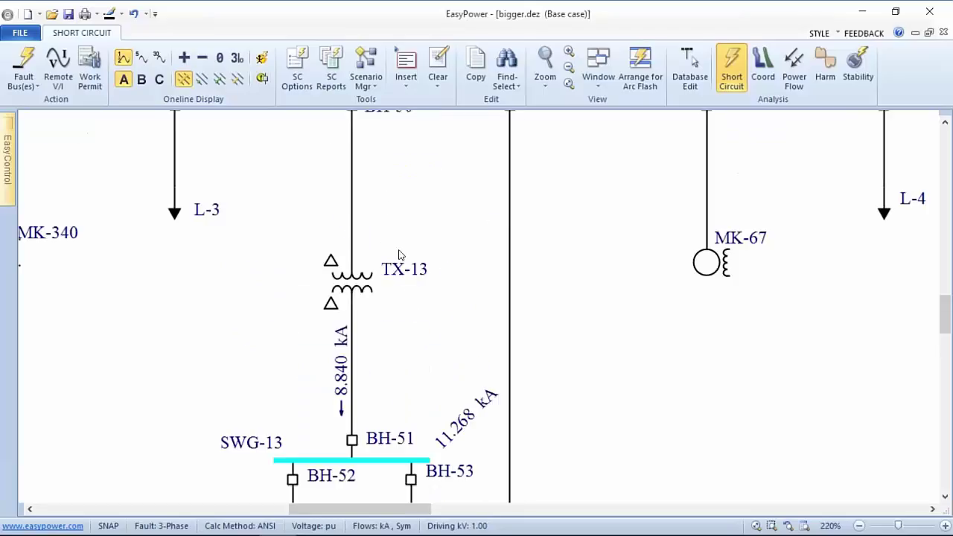
scroll(443, 218, "up", 2)
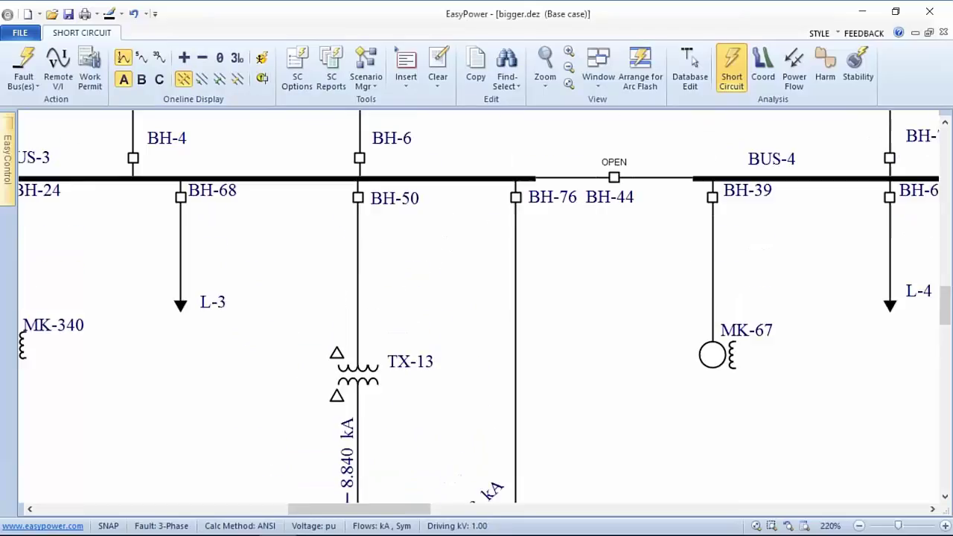
left_click(745, 180)
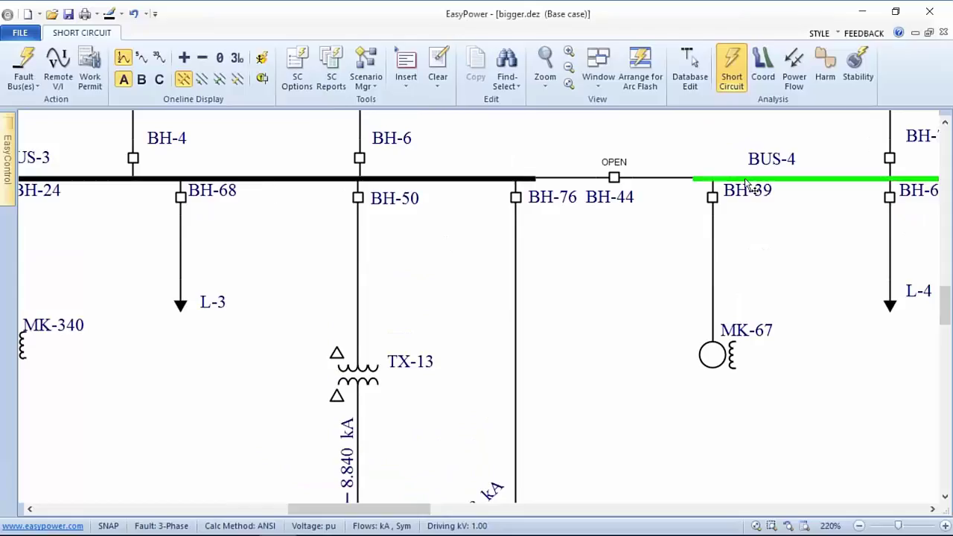
left_click(64, 65)
left_click_drag(665, 292, 423, 205)
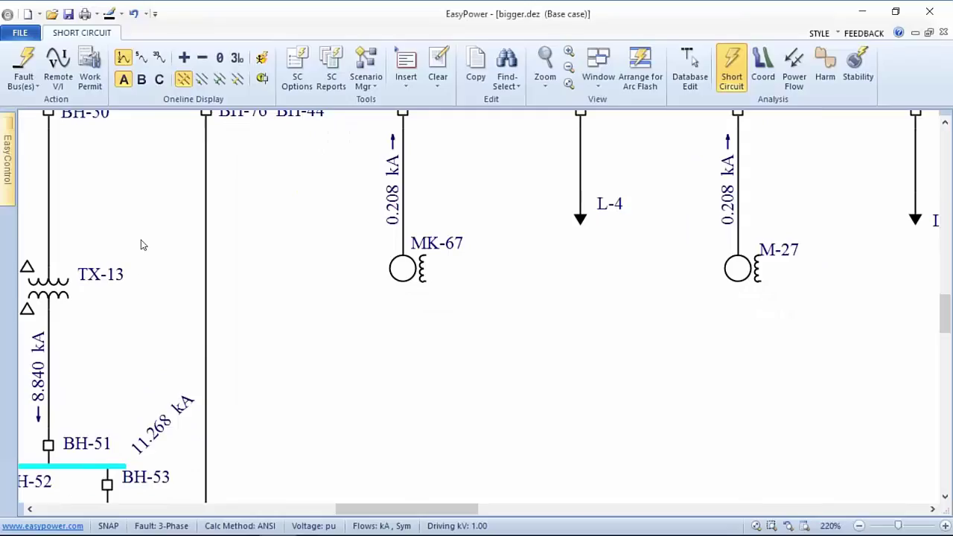
Display the remote voltages and currents for the whole one-line, and examine the contributions upstream at BUS-3 and BUS-4
left_click_drag(143, 245, 195, 320)
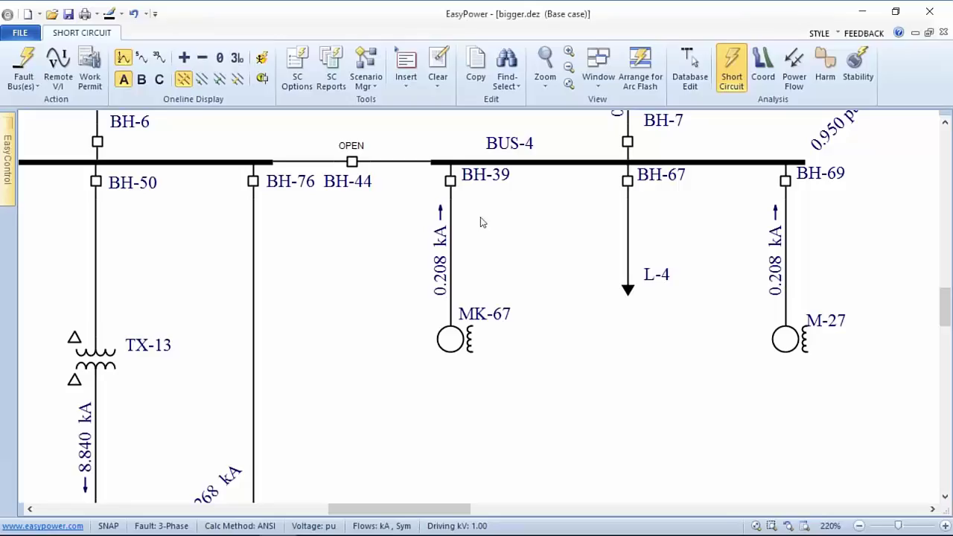
left_click_drag(419, 216, 461, 422)
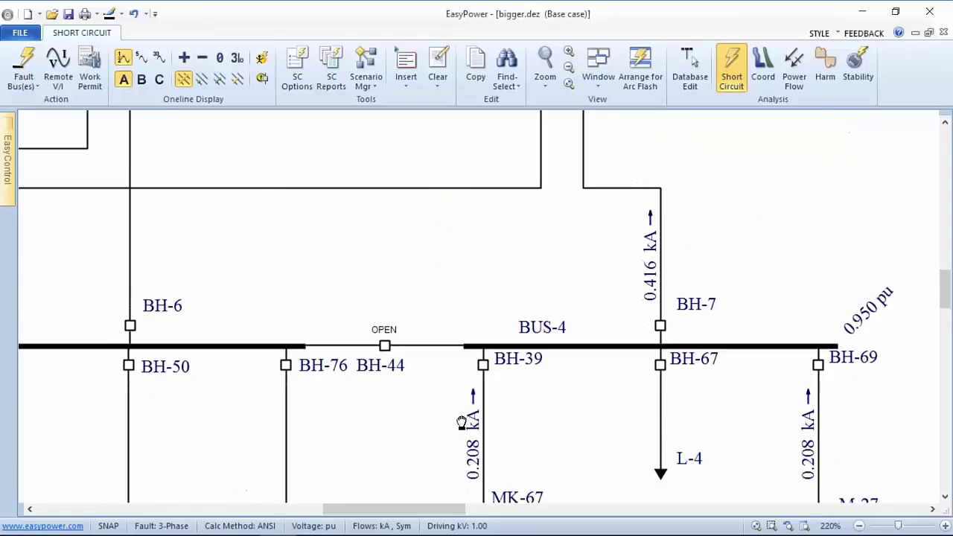
left_click_drag(570, 237, 585, 444)
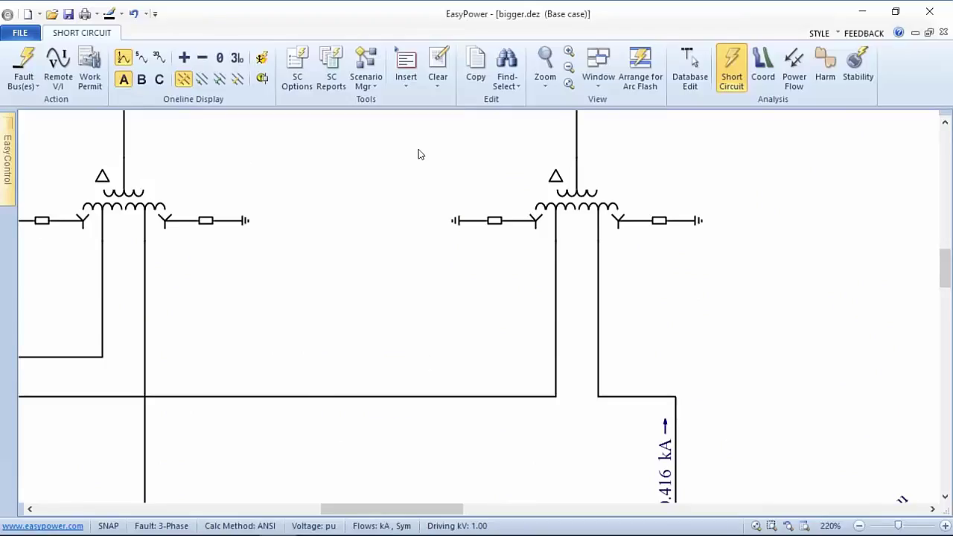
left_click_drag(418, 154, 440, 347)
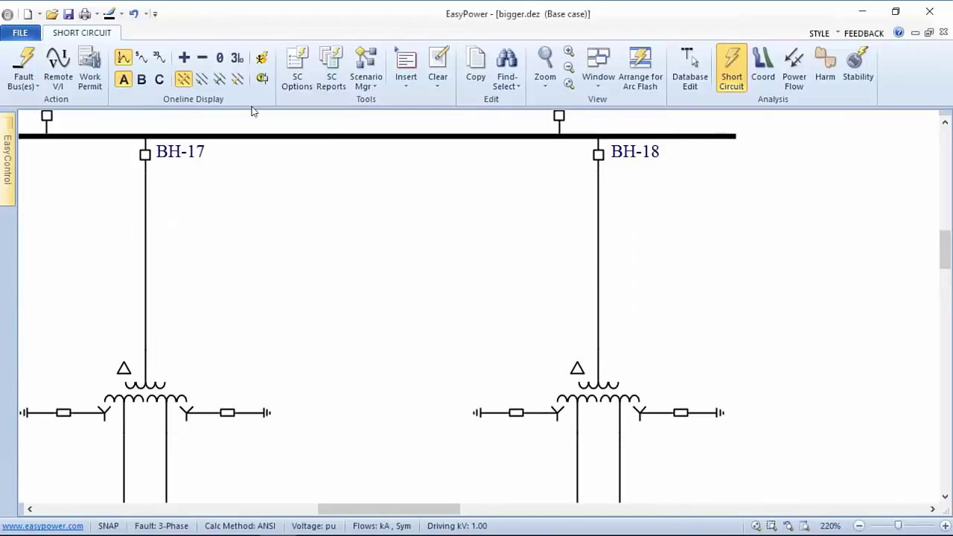
left_click(49, 58)
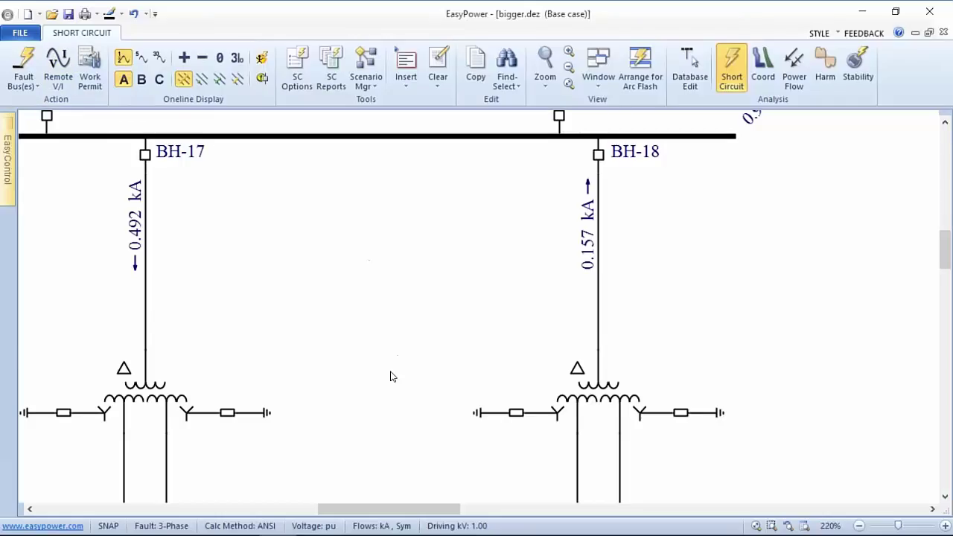
left_click_drag(390, 376, 455, 104)
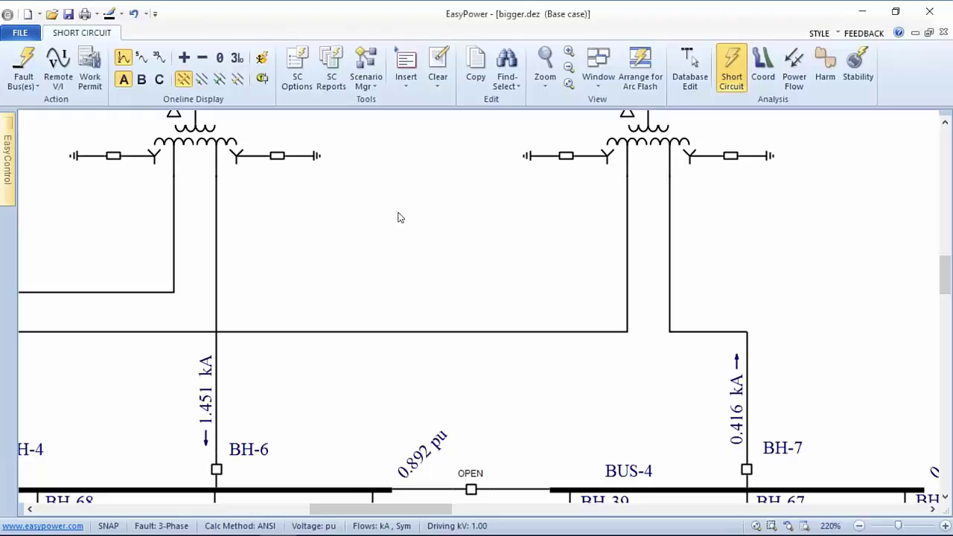
scroll(406, 223, "down", 2)
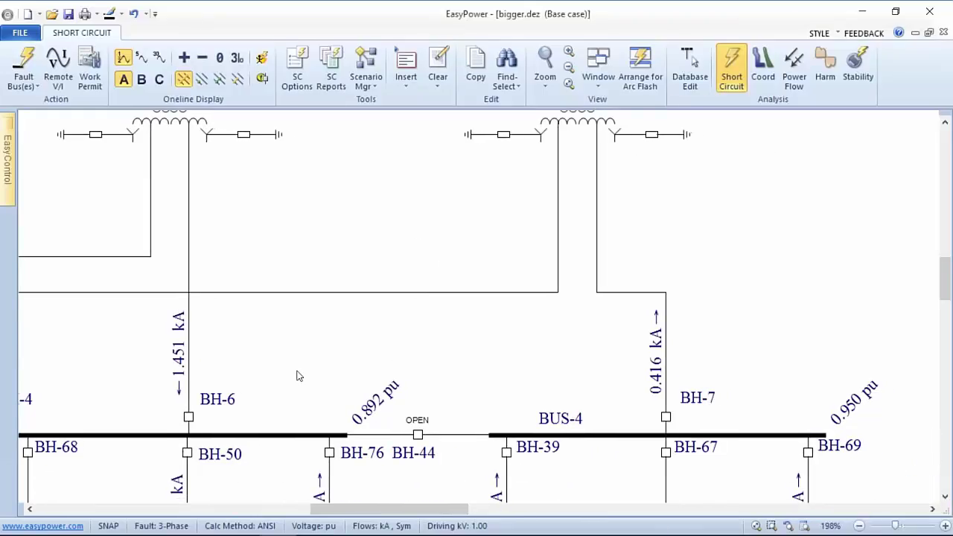
left_click_drag(290, 375, 413, 231)
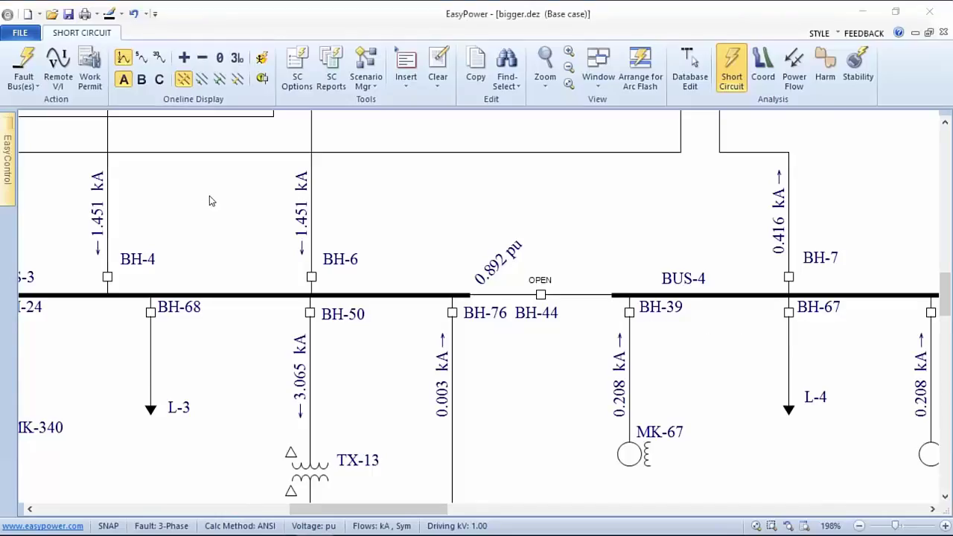
Review the one-line output settings in the short circuit options, including the decimal precision, and discard any changes
left_click_drag(156, 165, 176, 208)
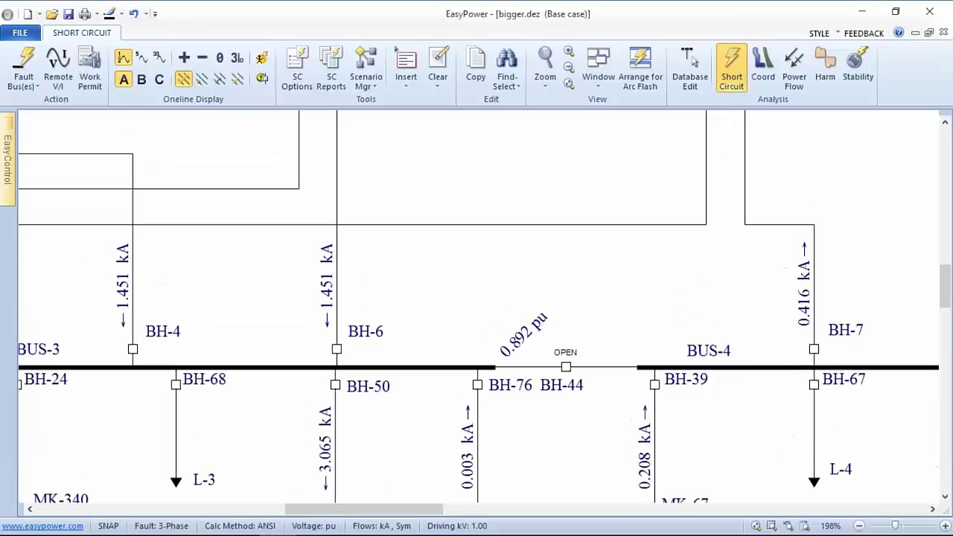
left_click(301, 67)
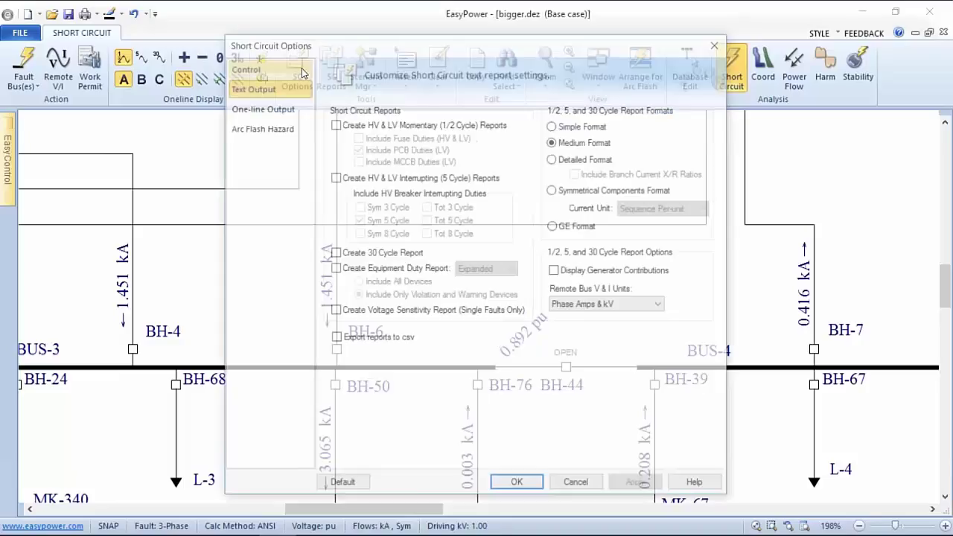
left_click(271, 124)
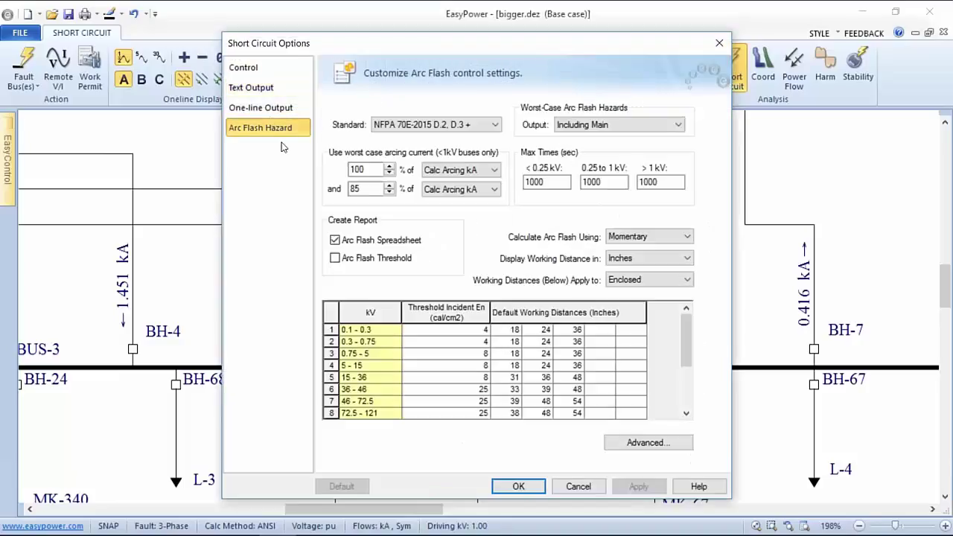
left_click(262, 110)
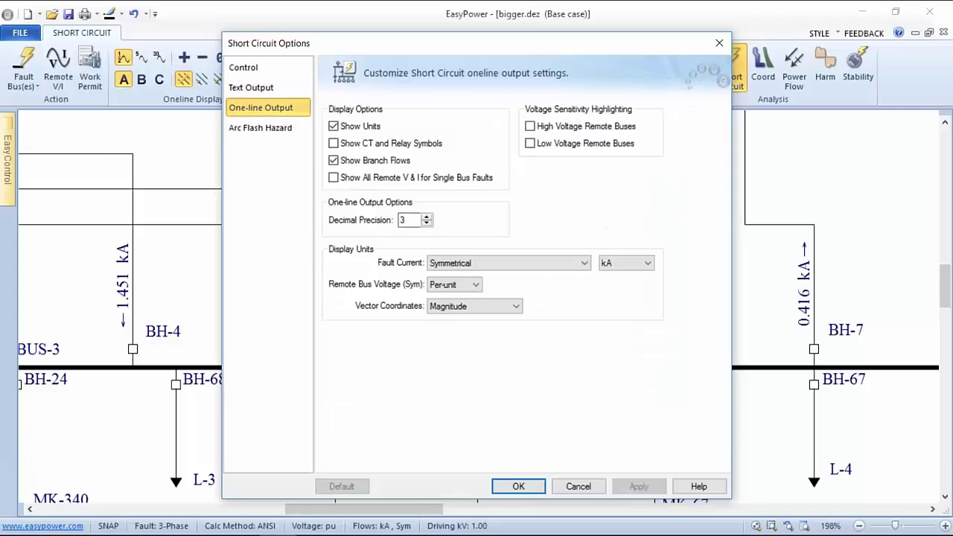
left_click(408, 220)
left_click(426, 216)
left_click(427, 217)
left_click(427, 217)
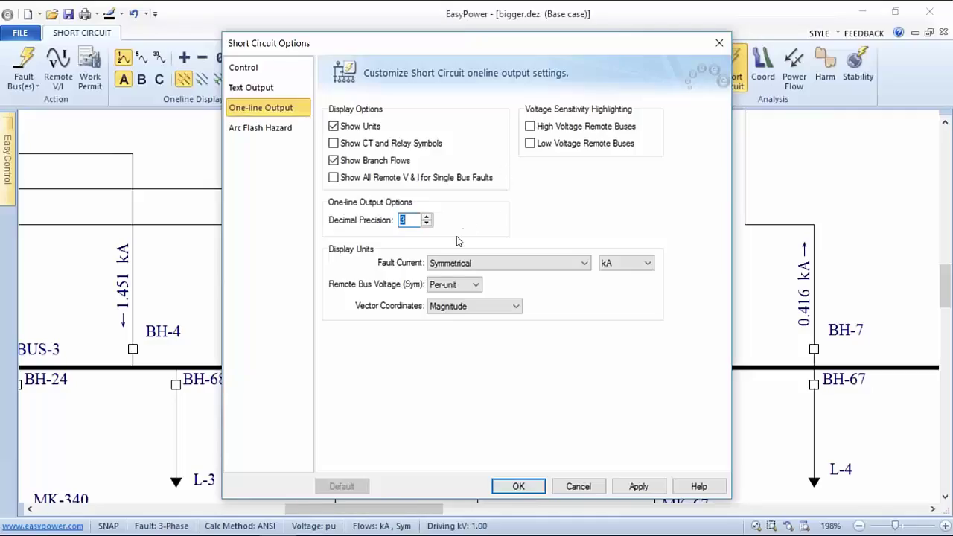
left_click(576, 486)
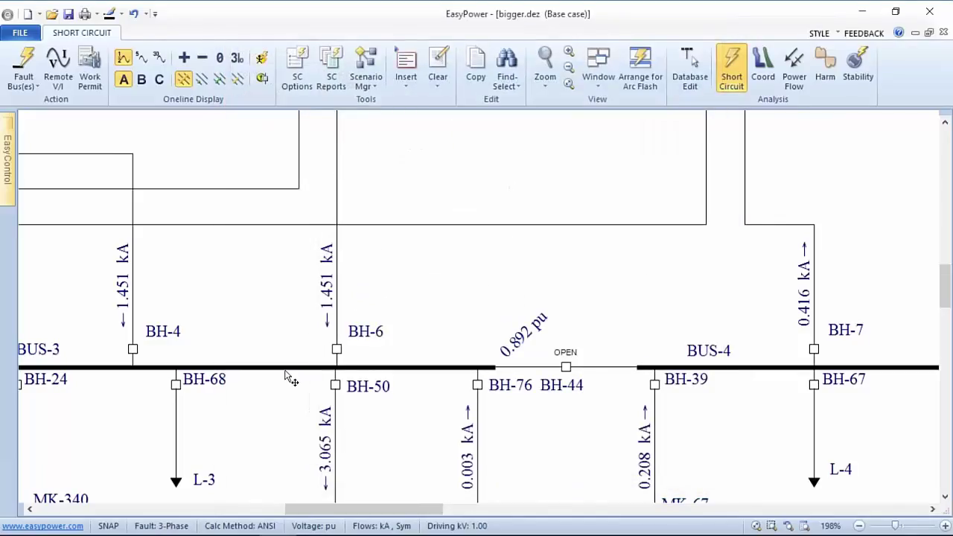
Examine the current contributions around BUS-3, and toggle the equipment duty display on and off again
left_click_drag(291, 380, 455, 238)
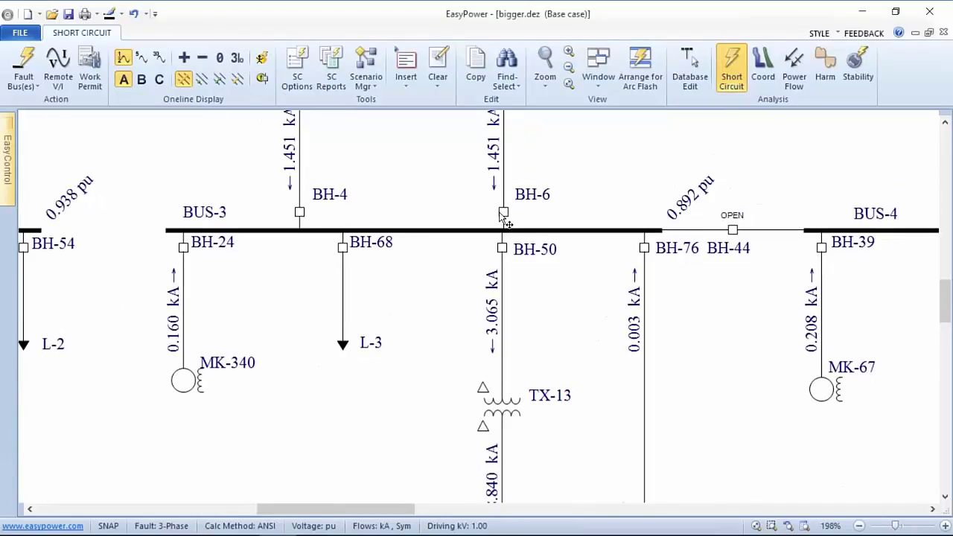
mouse_move(507, 214)
left_click_drag(467, 338, 466, 337)
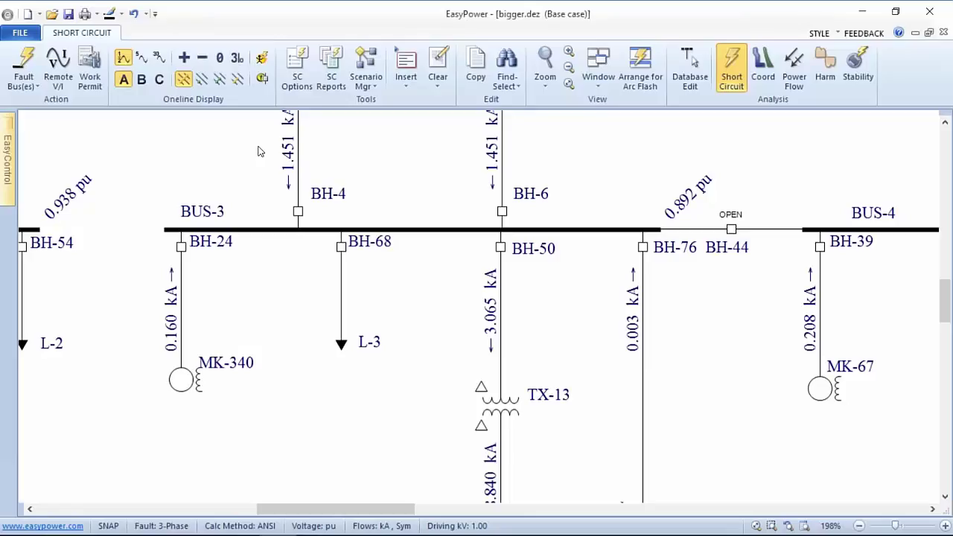
left_click(262, 80)
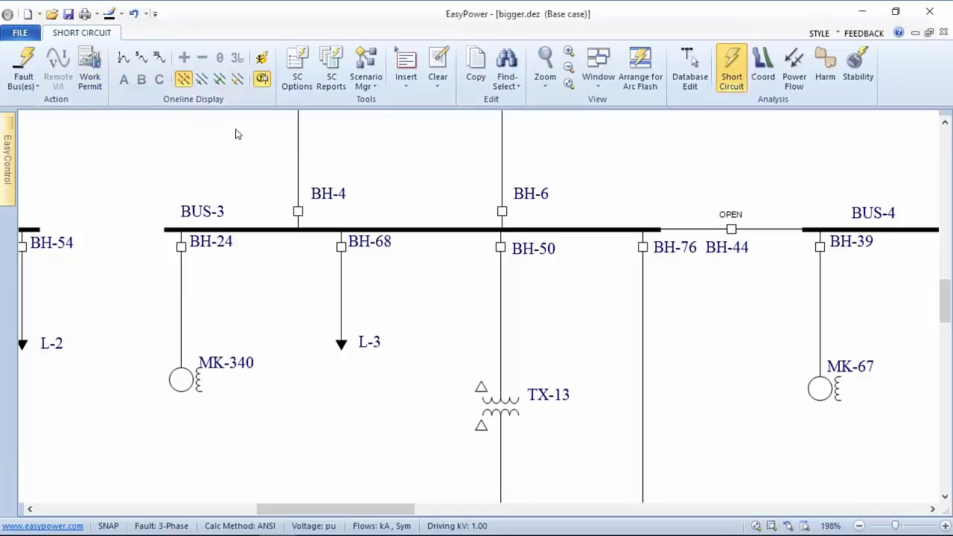
left_click(261, 79)
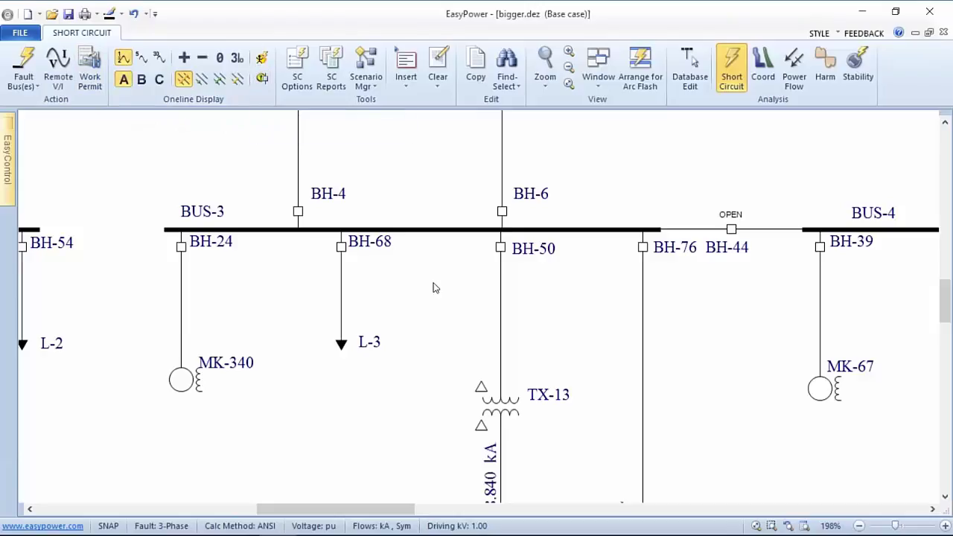
Fault BUS-3 and display its 3Io sequence results on the one-line
left_click_drag(434, 283, 389, 210)
left_click_drag(511, 181, 652, 254)
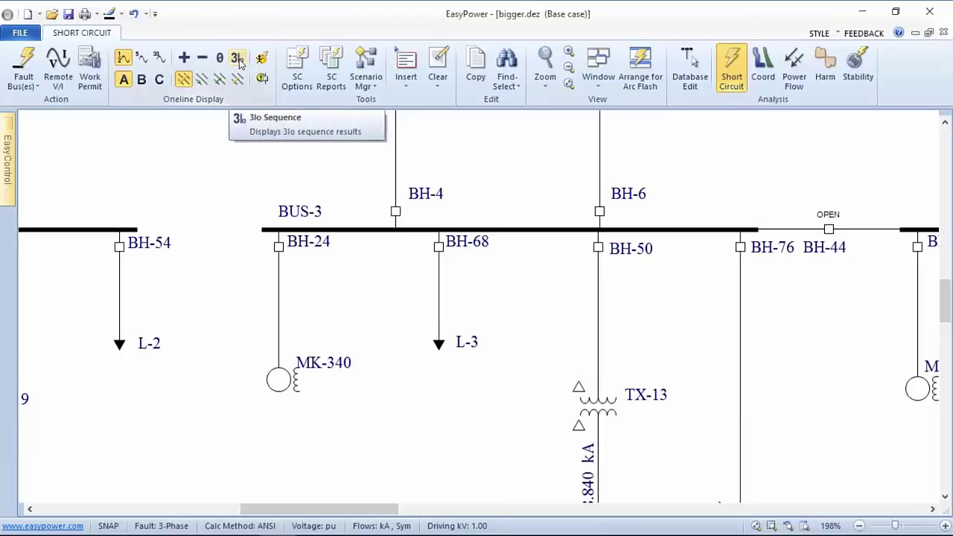
left_click(350, 230)
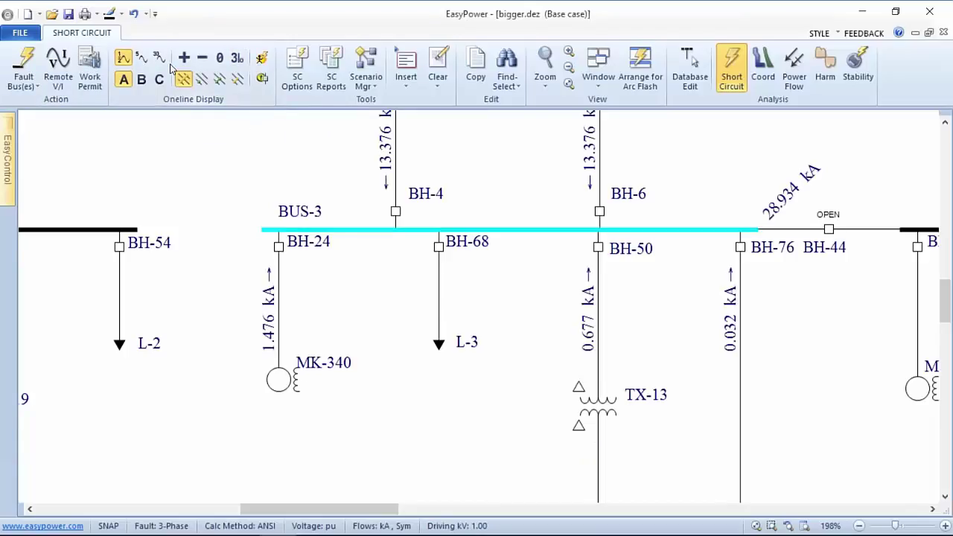
left_click(237, 59)
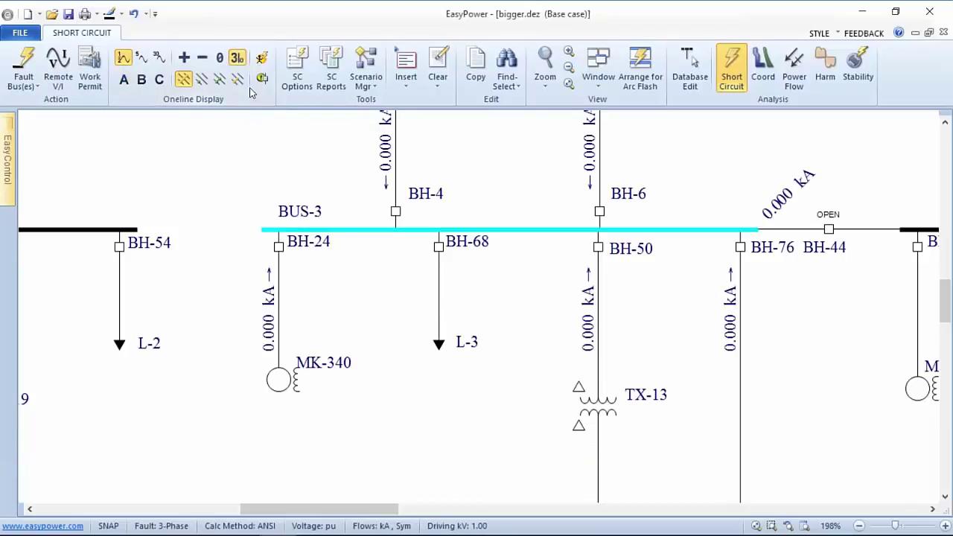
Change the fault type to single line-to-ground, declining the switch to A-phase currents so the output remains 3Io
middle_click(608, 294)
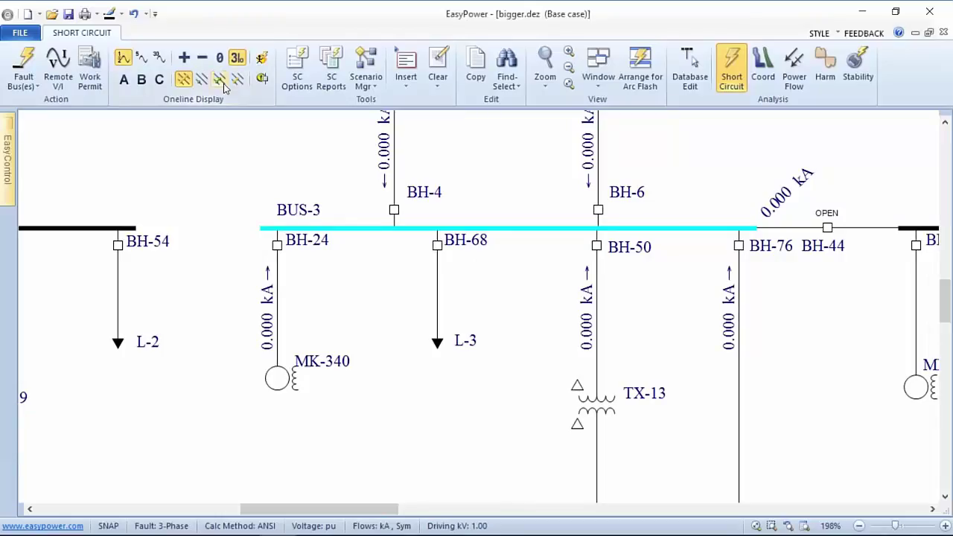
left_click(201, 79)
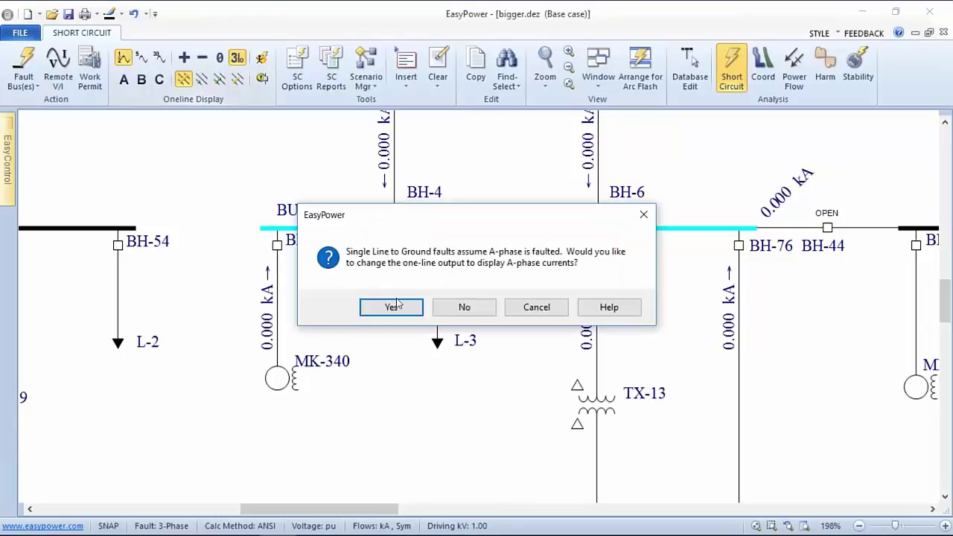
left_click(449, 309)
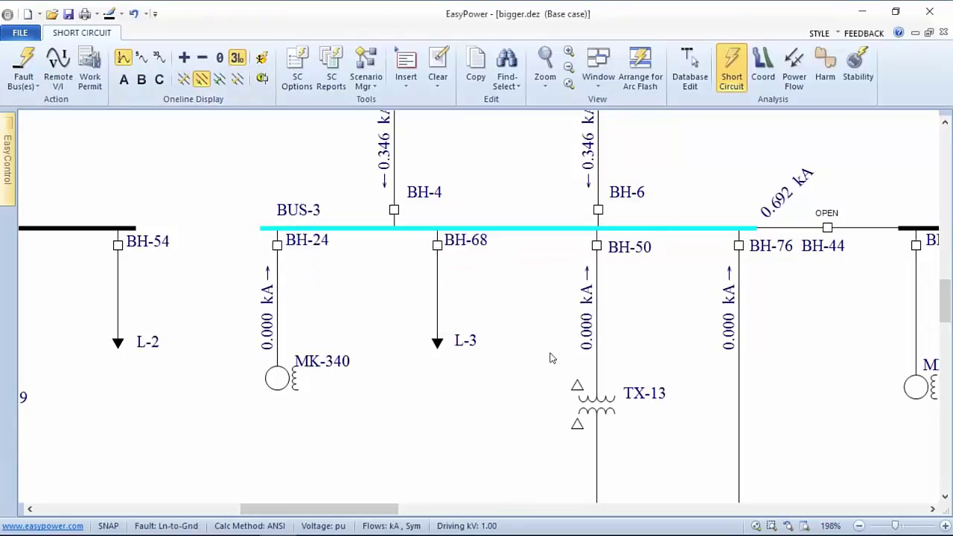